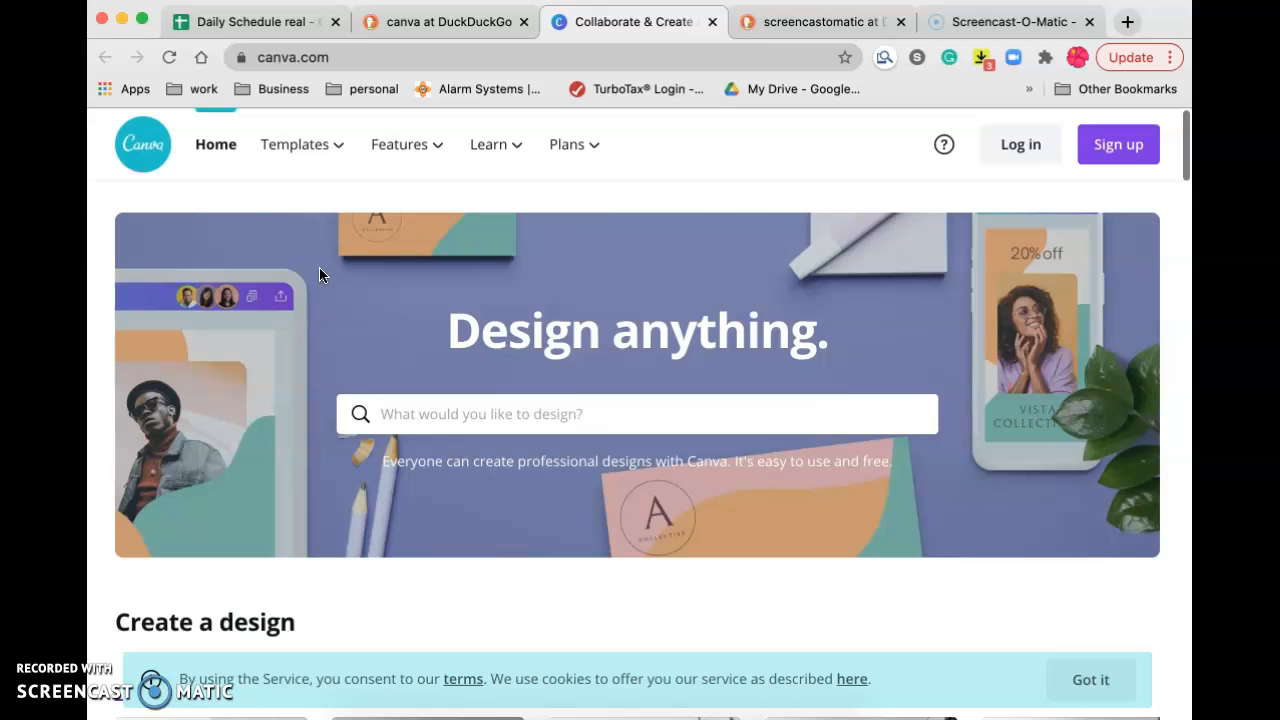
Go through the two-part home page welcome tour to its end and dismiss the Canva Pro team invitation.
click(140, 150)
click(122, 680)
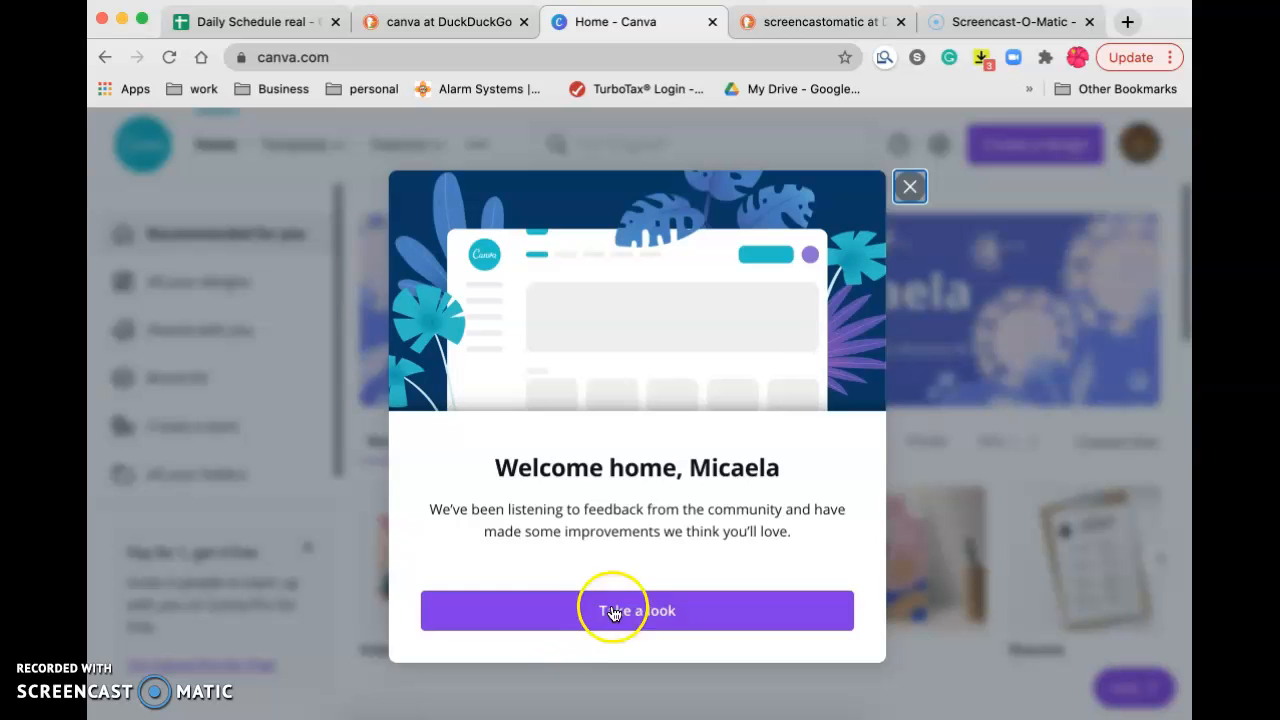
click(658, 618)
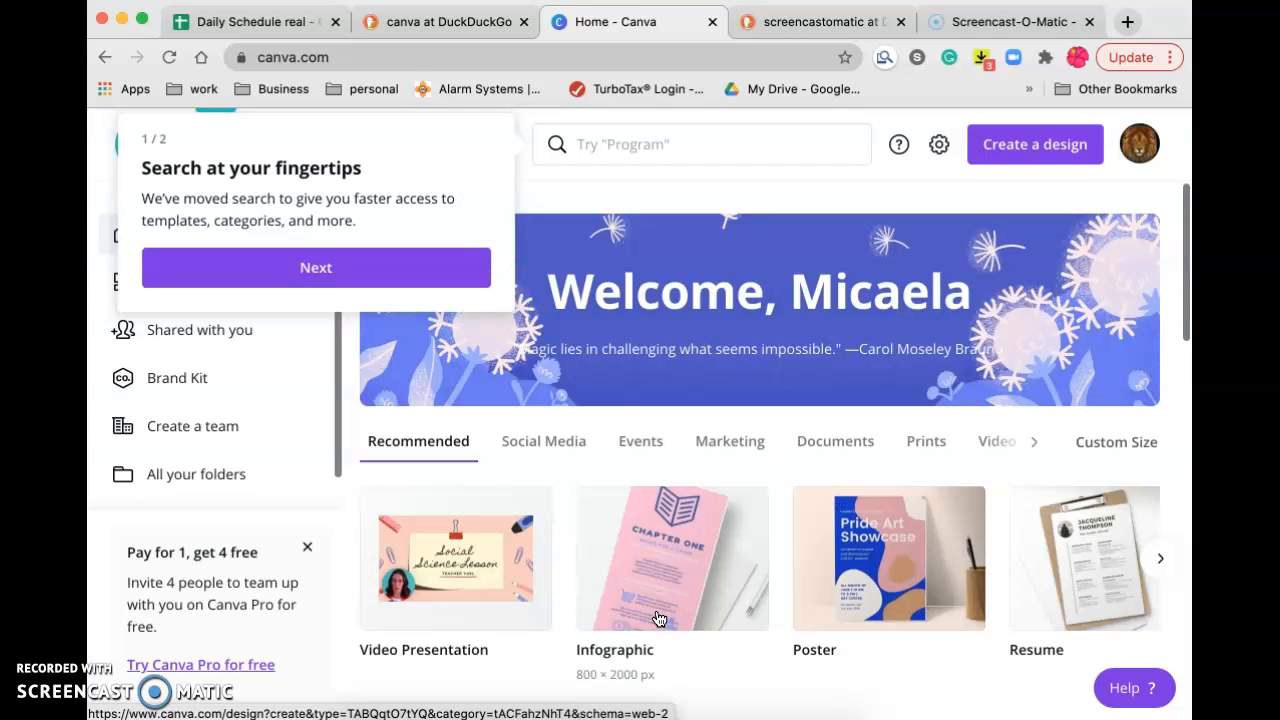
click(428, 268)
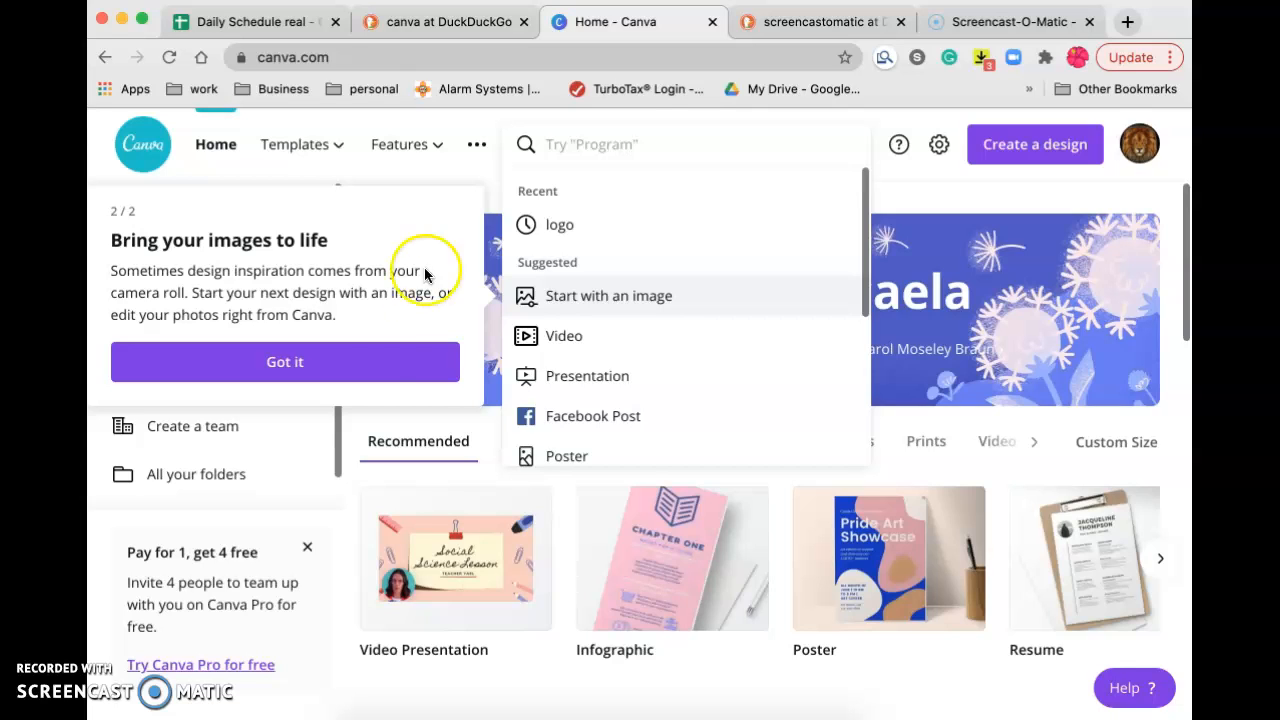
click(375, 363)
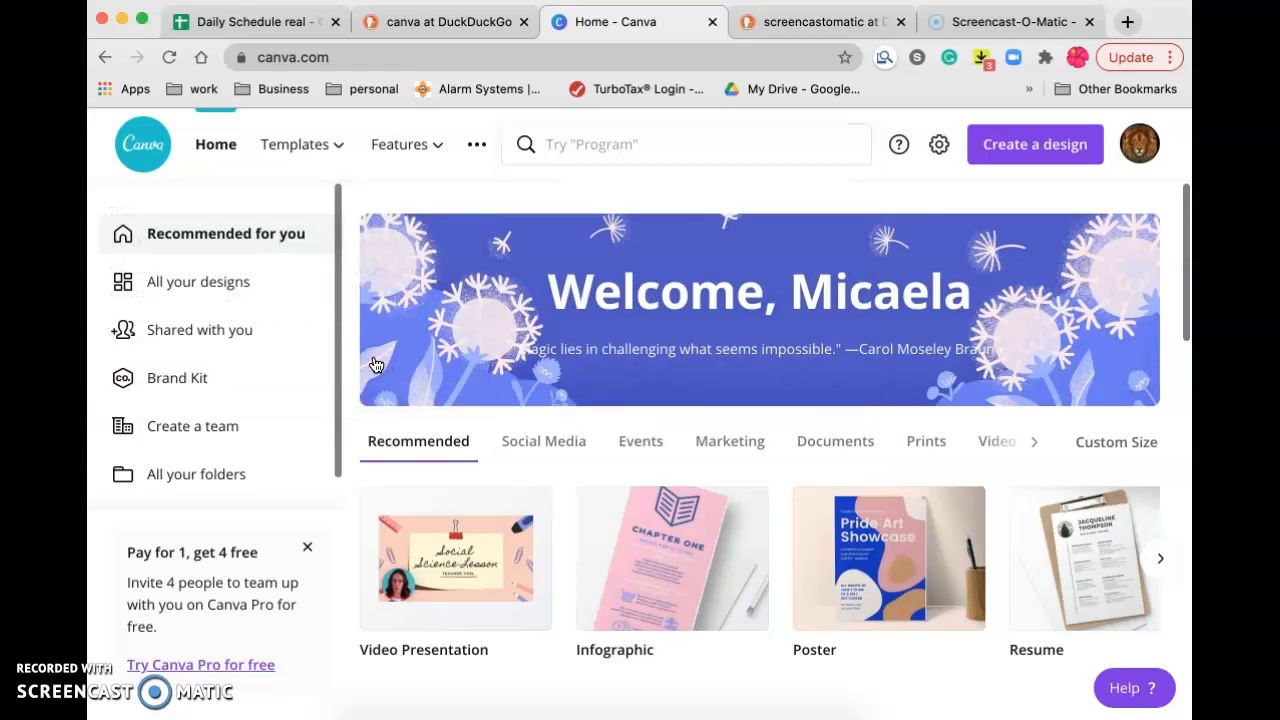
click(307, 547)
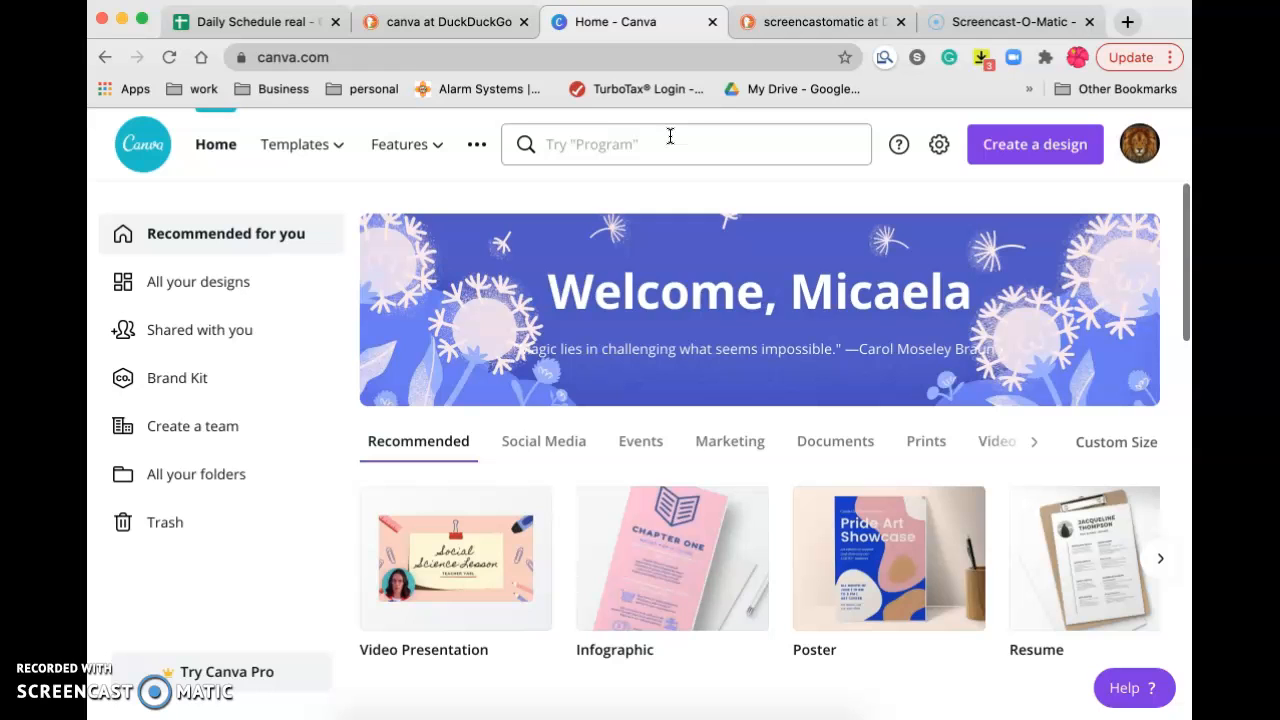
click(128, 682)
Open the collection of all your designs and look through the saved designs.
click(195, 287)
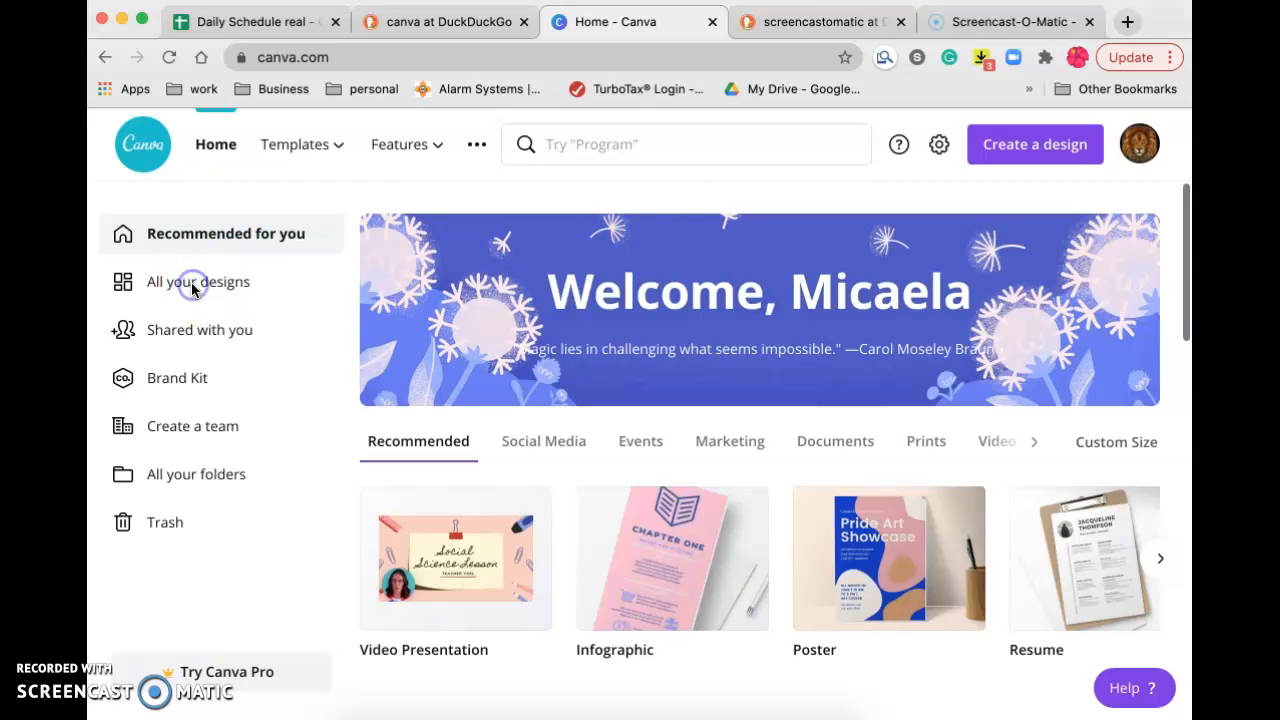
scroll(706, 514, down, 2)
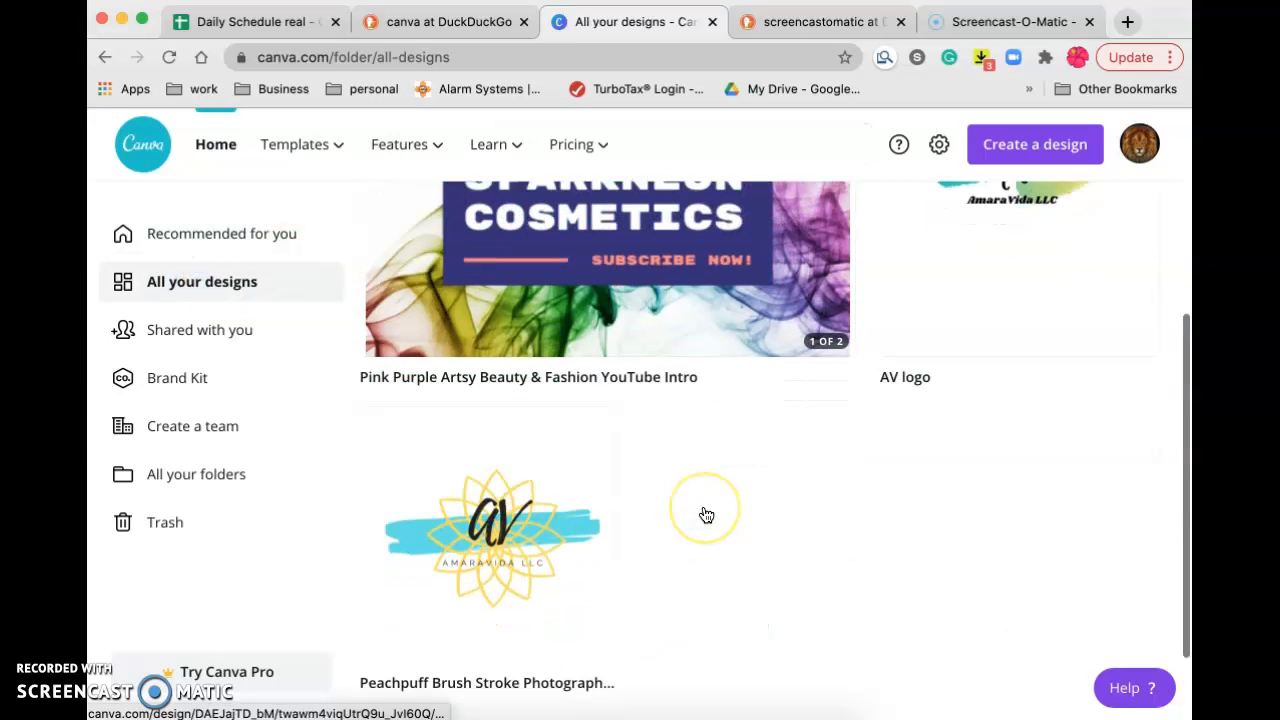
scroll(706, 514, up, 1)
scroll(706, 514, up, 1)
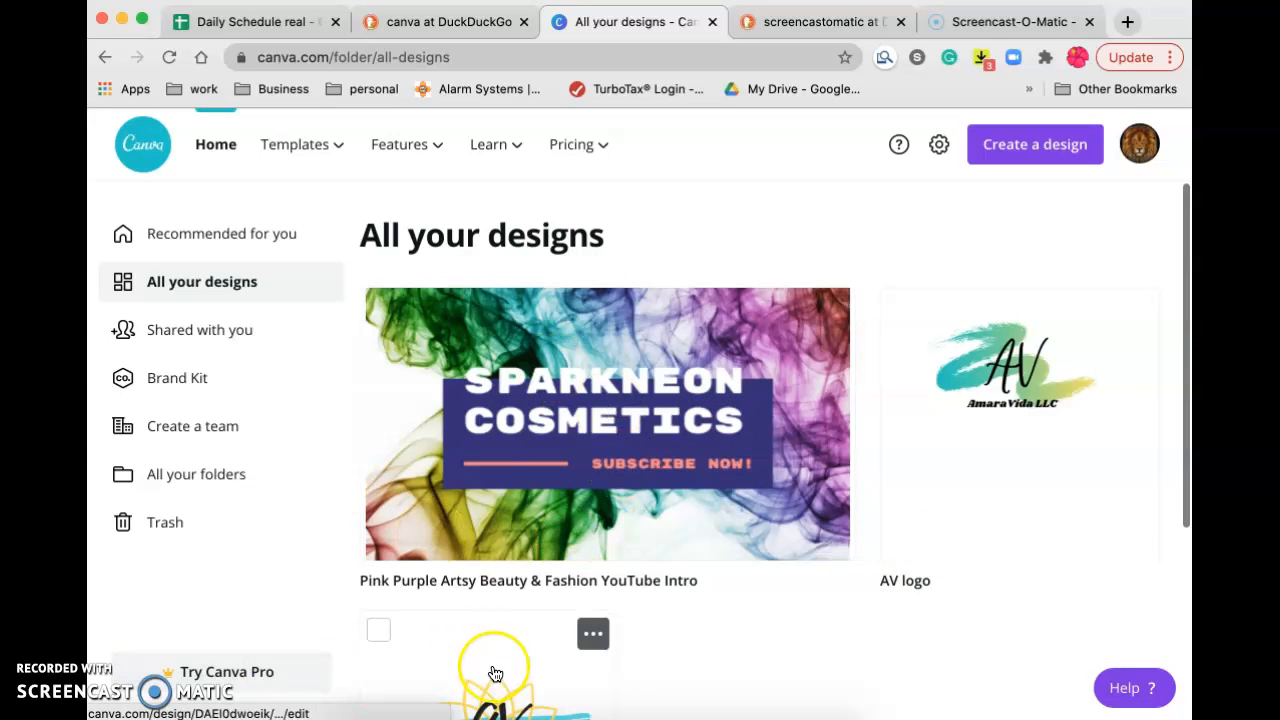
scroll(495, 673, down, 2)
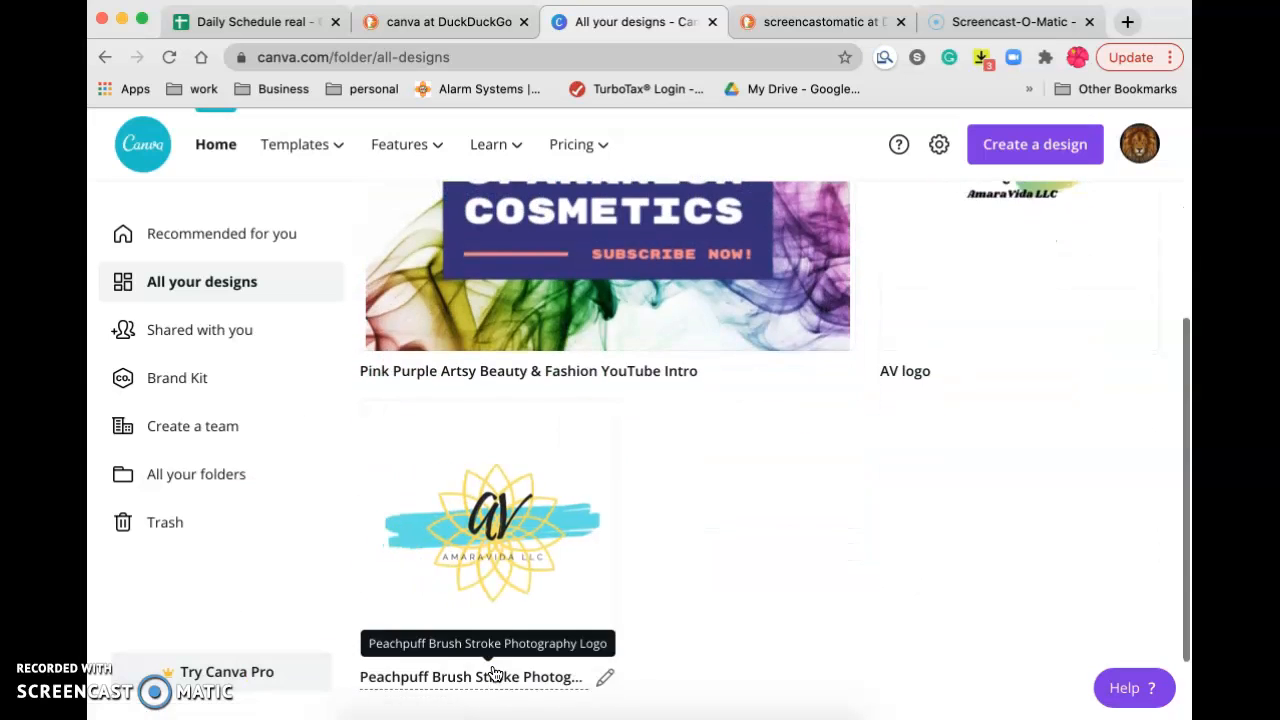
scroll(495, 673, up, 2)
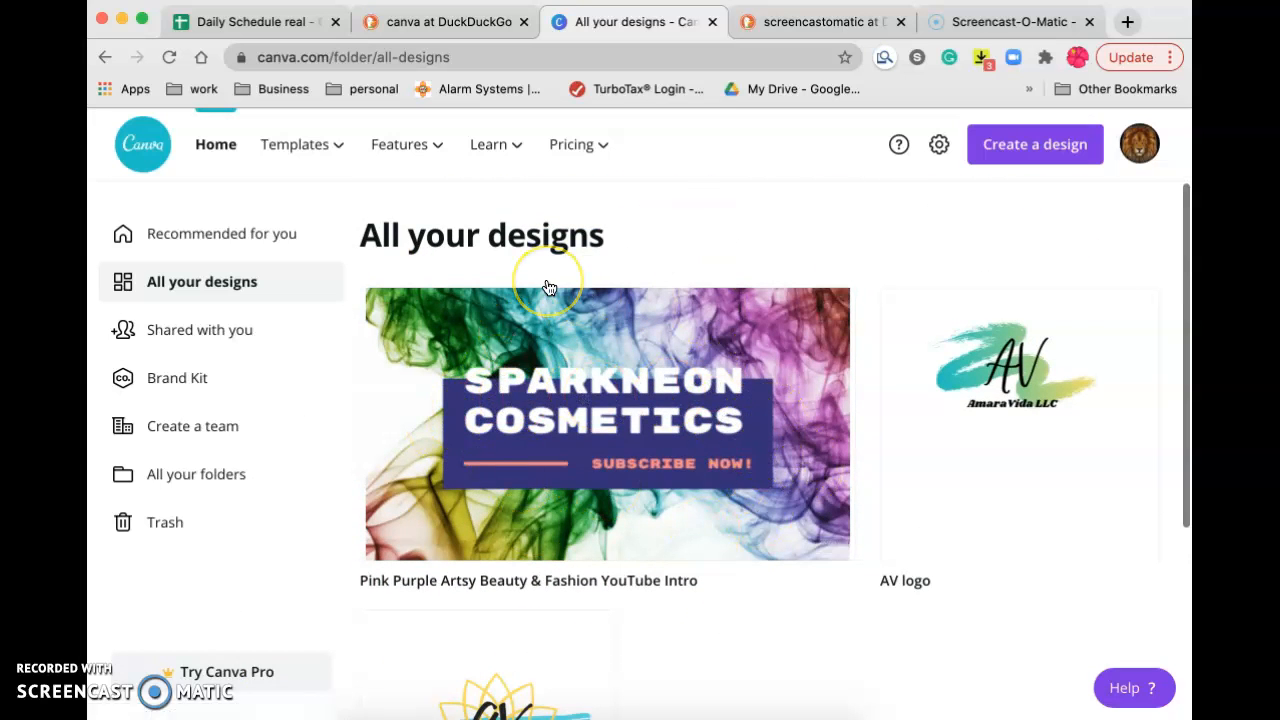
scroll(548, 288, down, 3)
scroll(548, 288, up, 3)
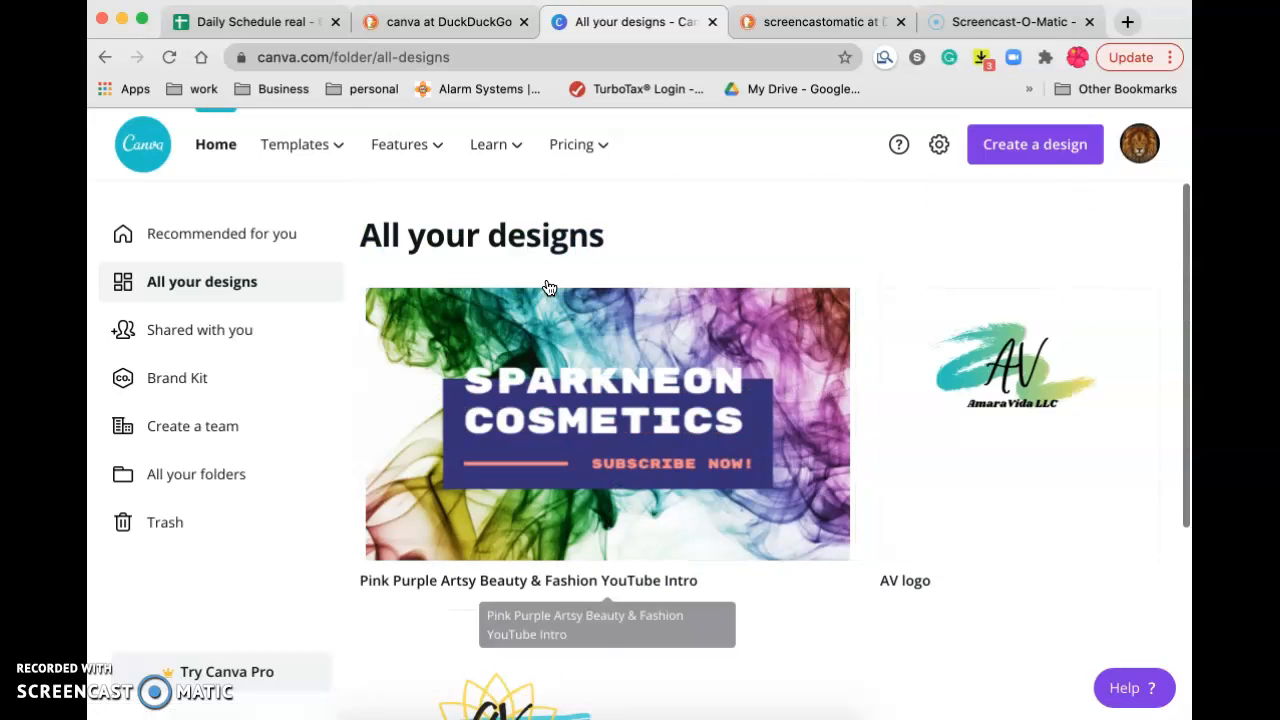
Open the Certificate templates from the Education category.
mouse_move(330, 149)
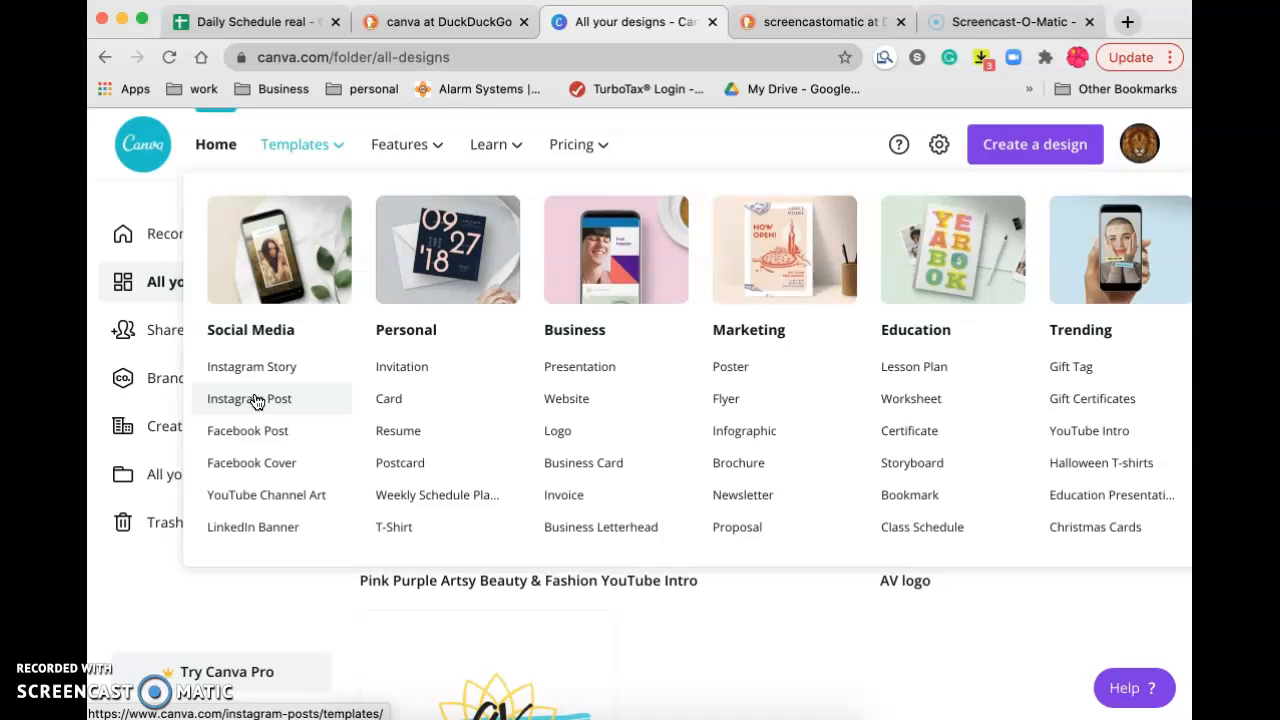
click(437, 485)
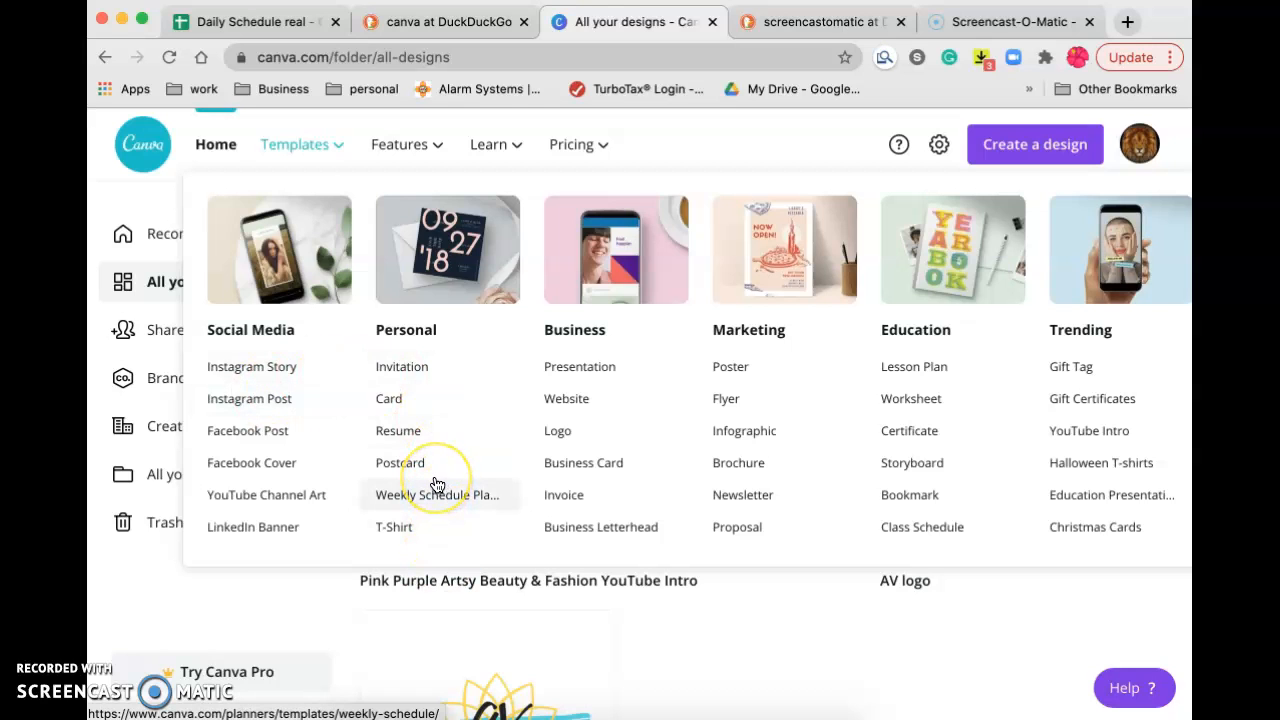
click(925, 430)
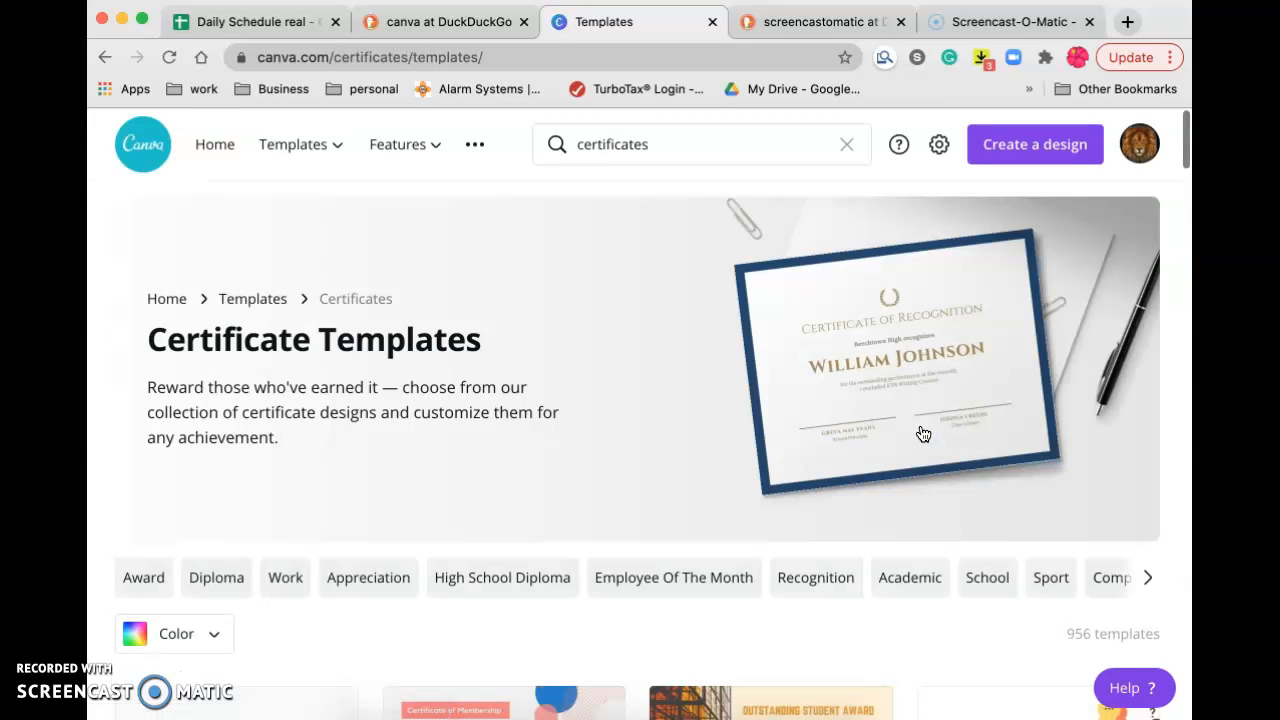
Preview the Purple Watercolor Membership Certificate and start a new design from it, dismissing the real-time collaboration tip.
scroll(923, 433, down, 3)
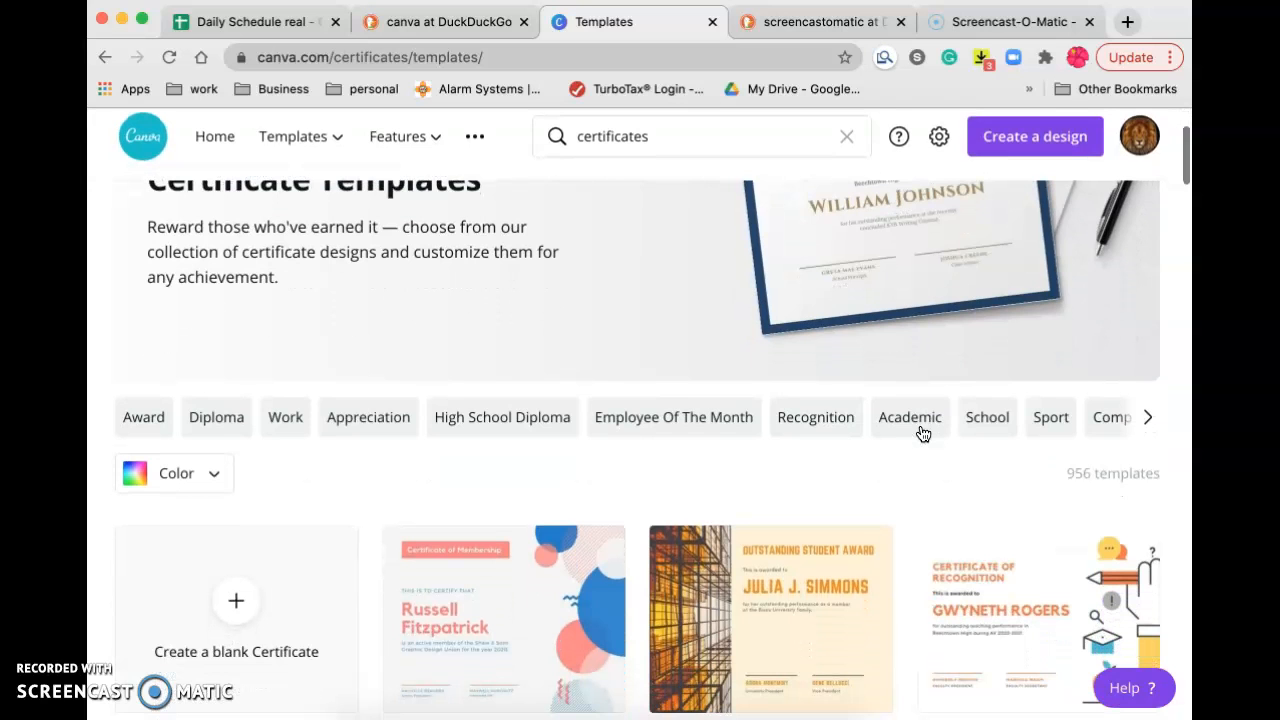
scroll(923, 433, down, 5)
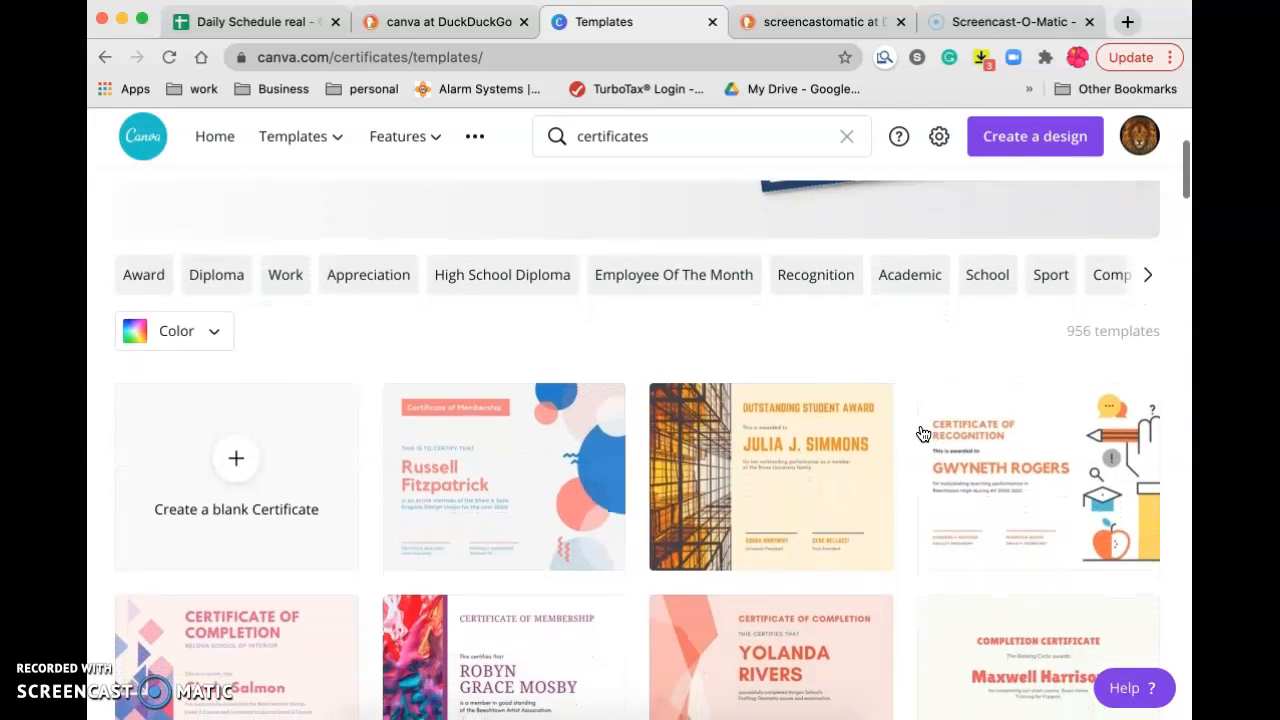
scroll(923, 433, down, 3)
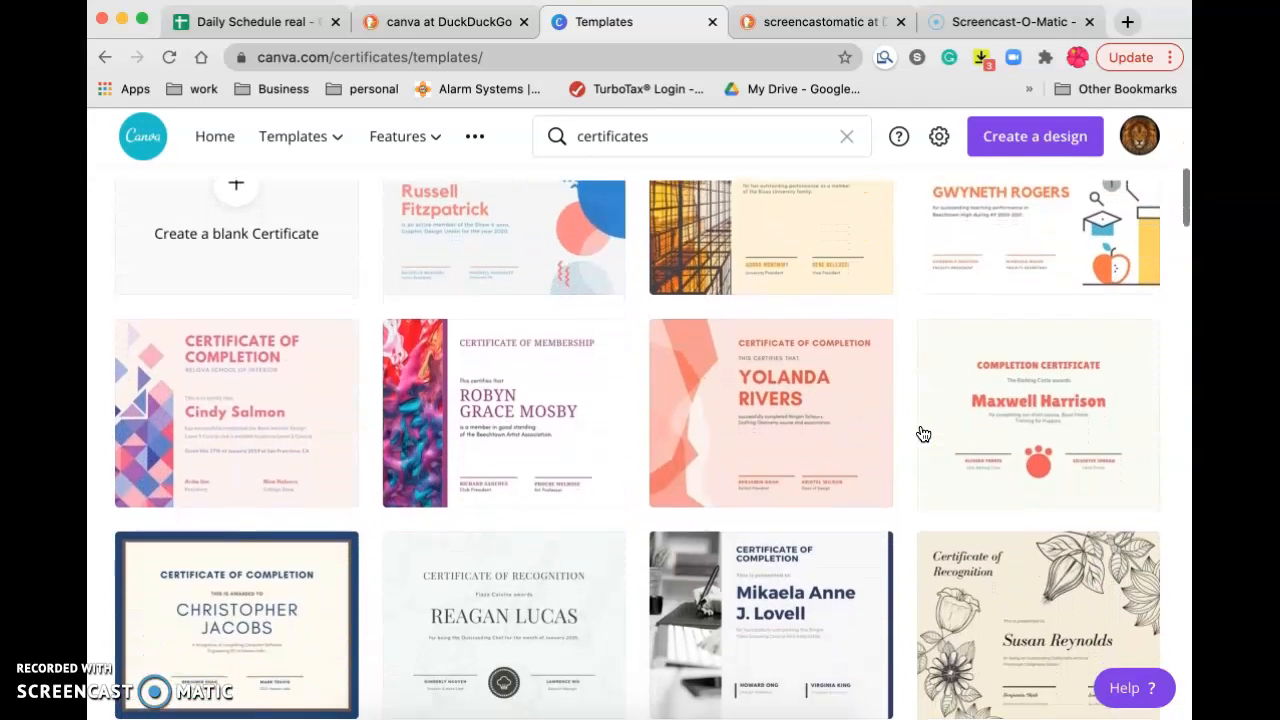
scroll(923, 433, down, 2)
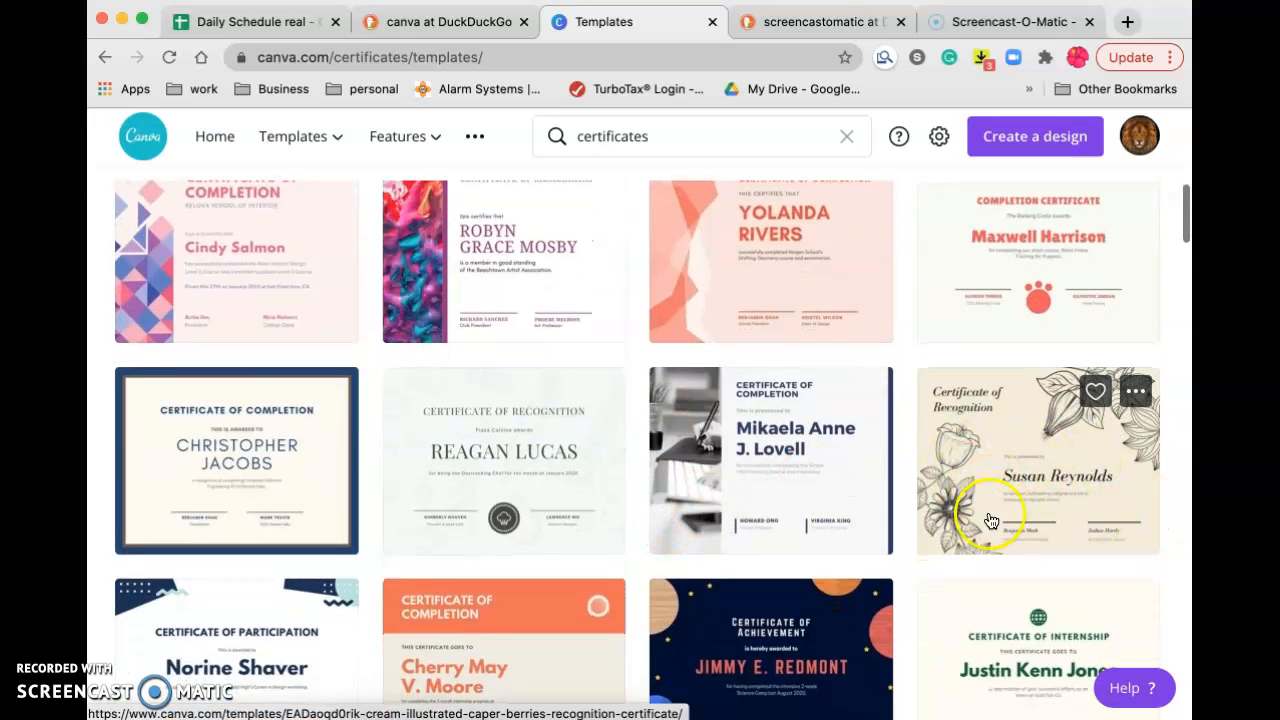
click(472, 291)
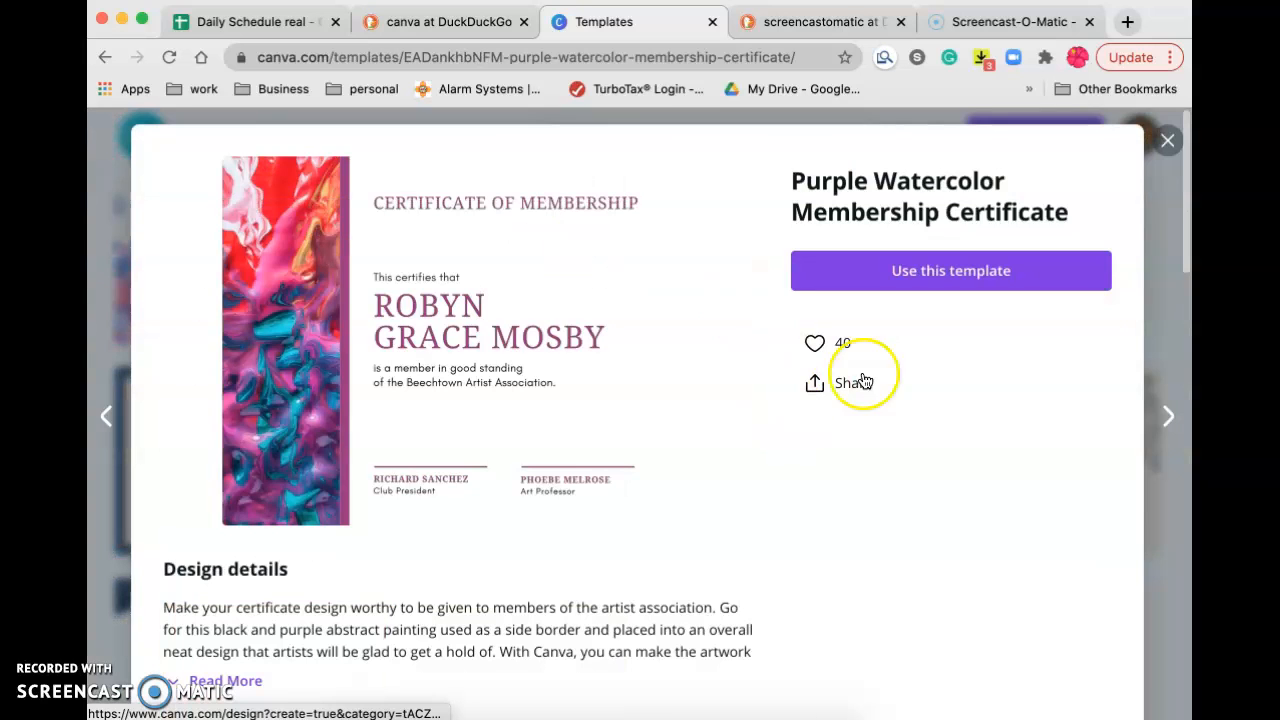
scroll(768, 513, down, 3)
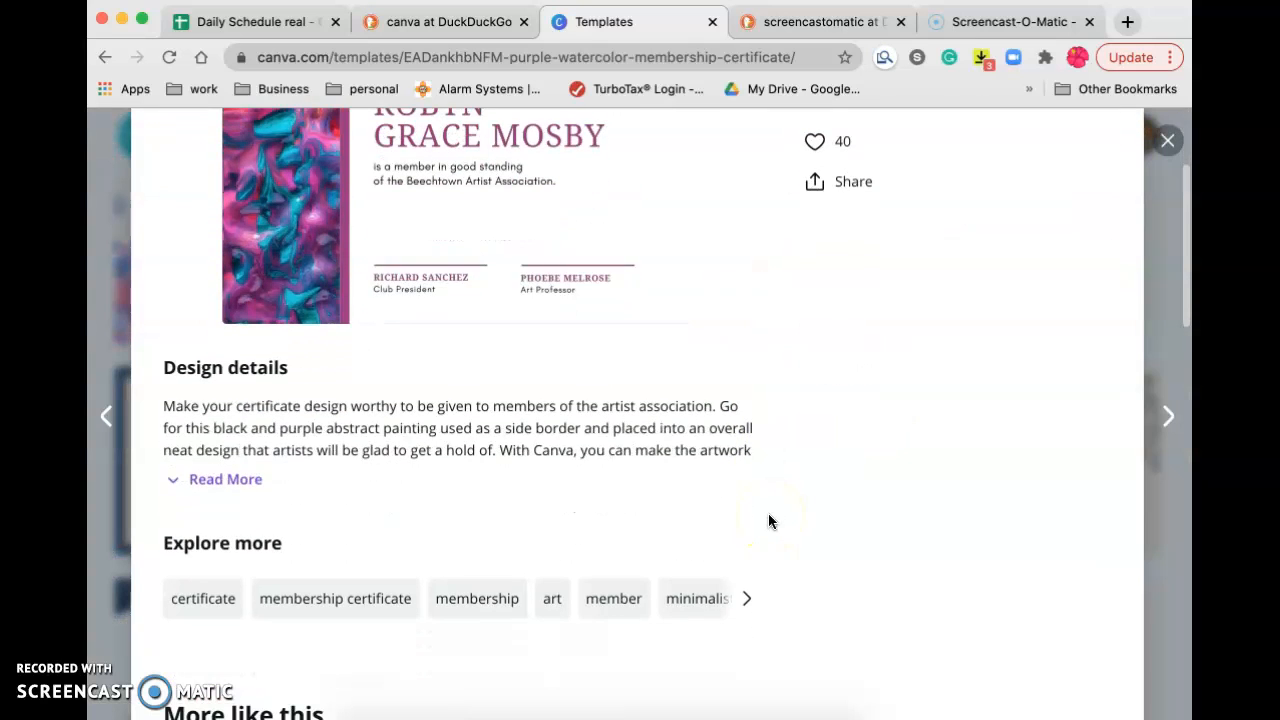
scroll(768, 520, down, 3)
scroll(768, 520, up, 5)
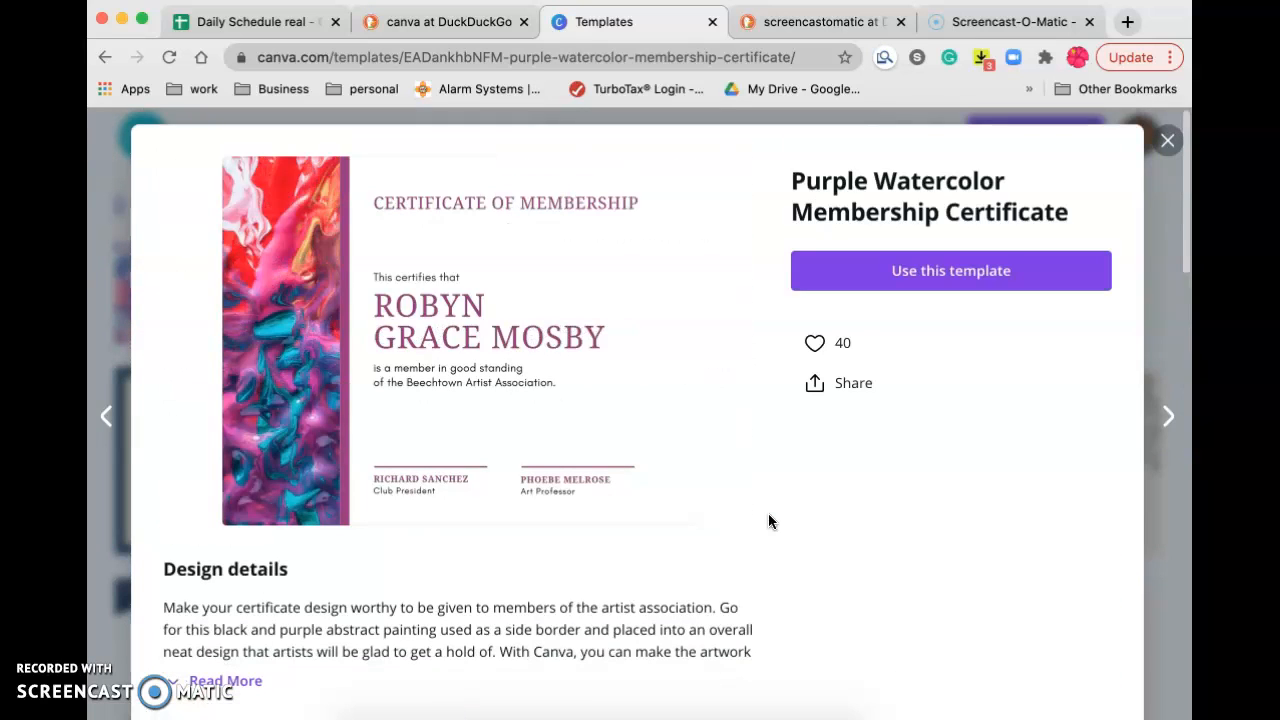
click(947, 277)
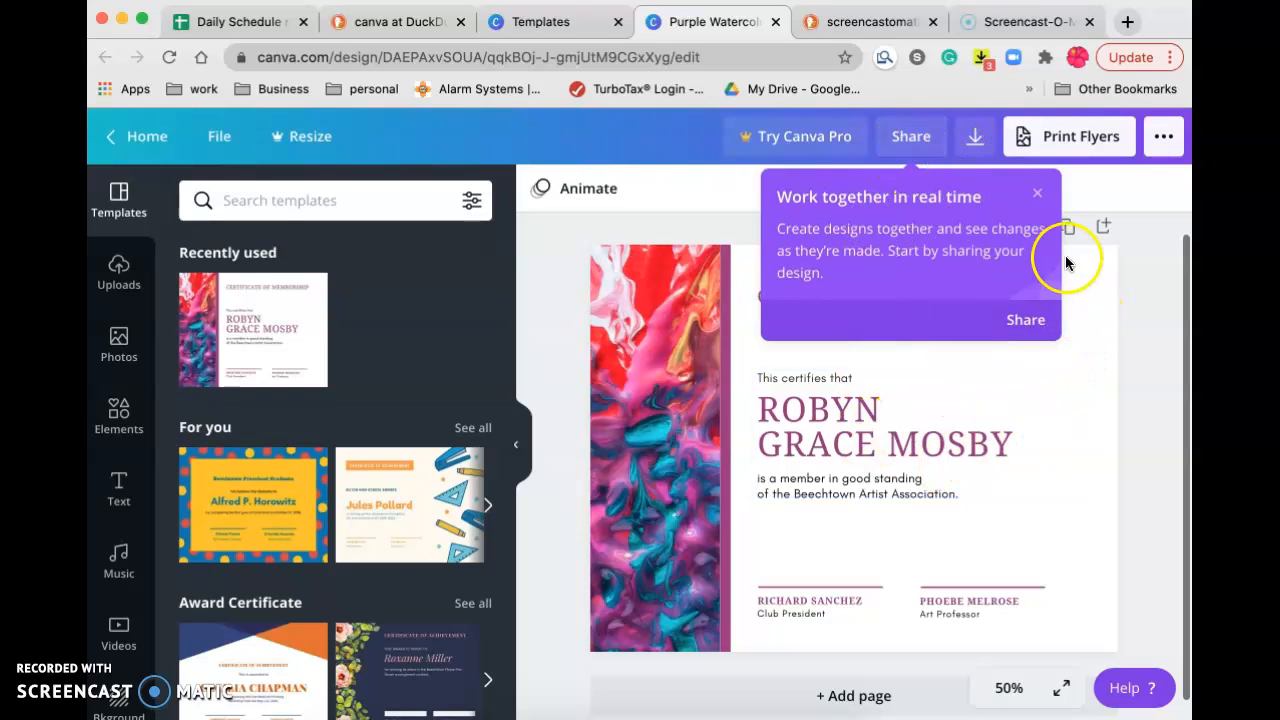
click(1039, 195)
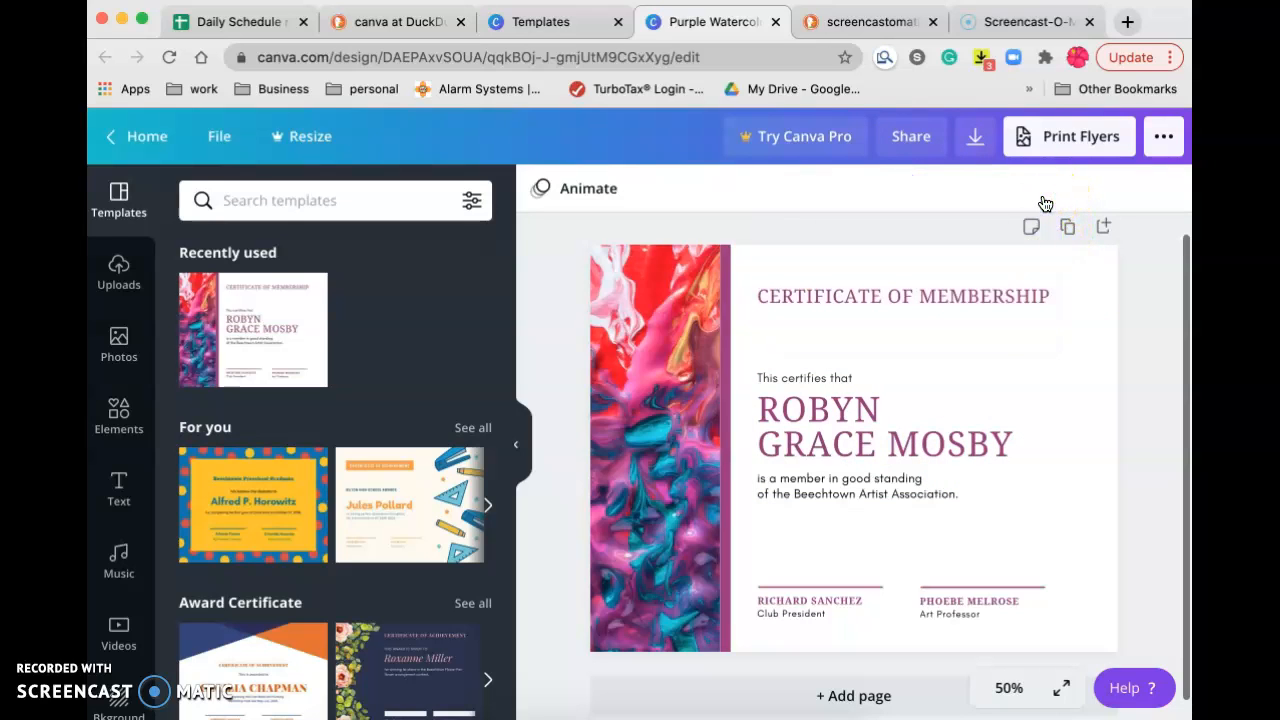
Review the certificate's sharing options, including the link choices for editing, template use and viewing, and return to the title text.
click(911, 137)
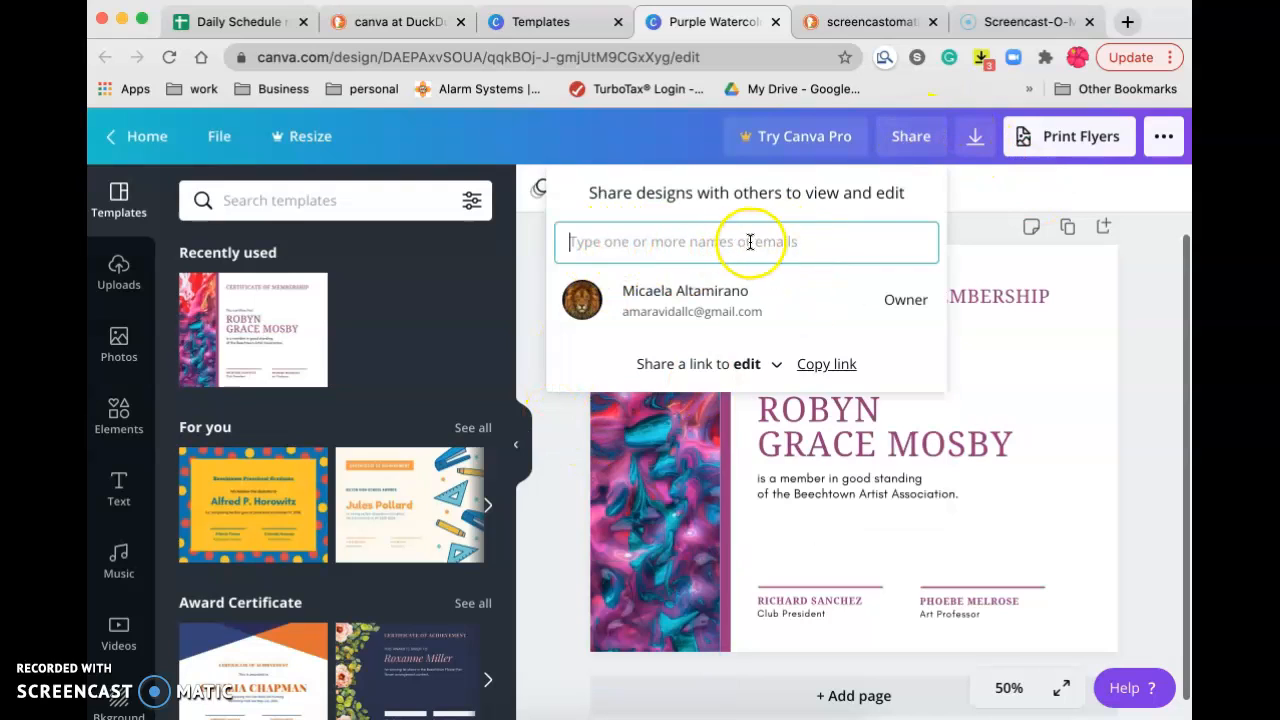
click(777, 366)
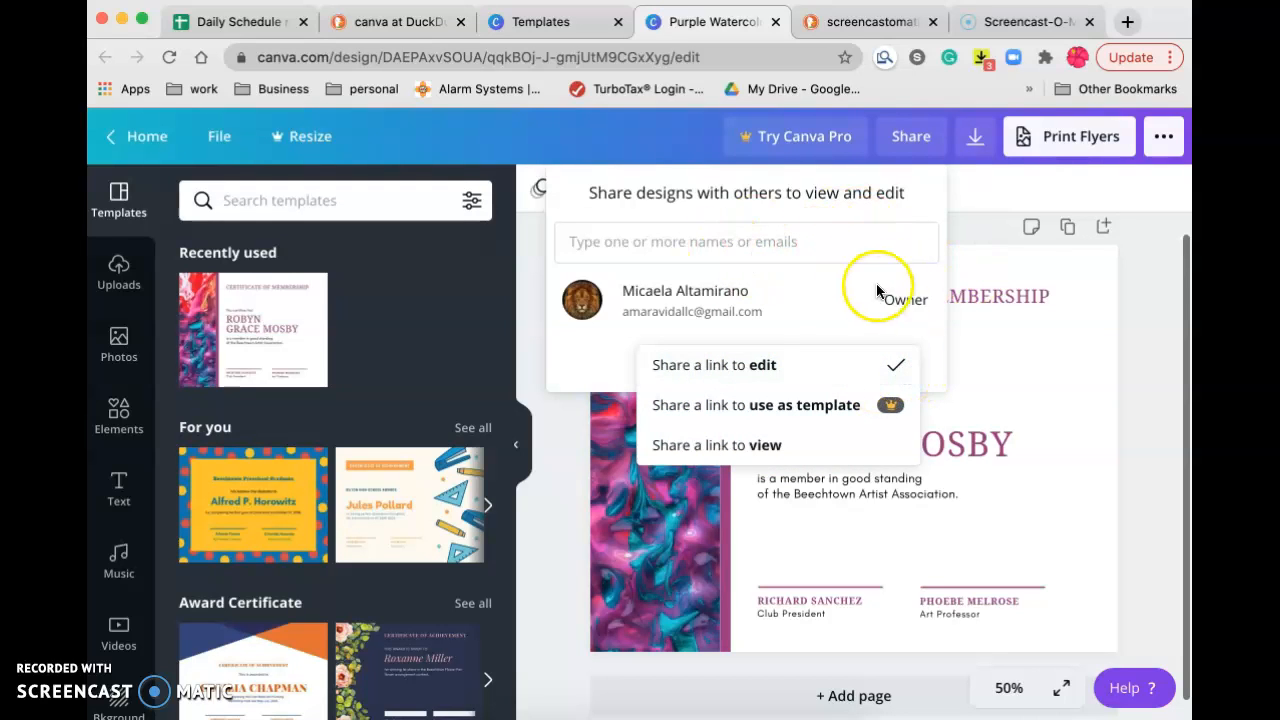
click(1032, 380)
click(1051, 349)
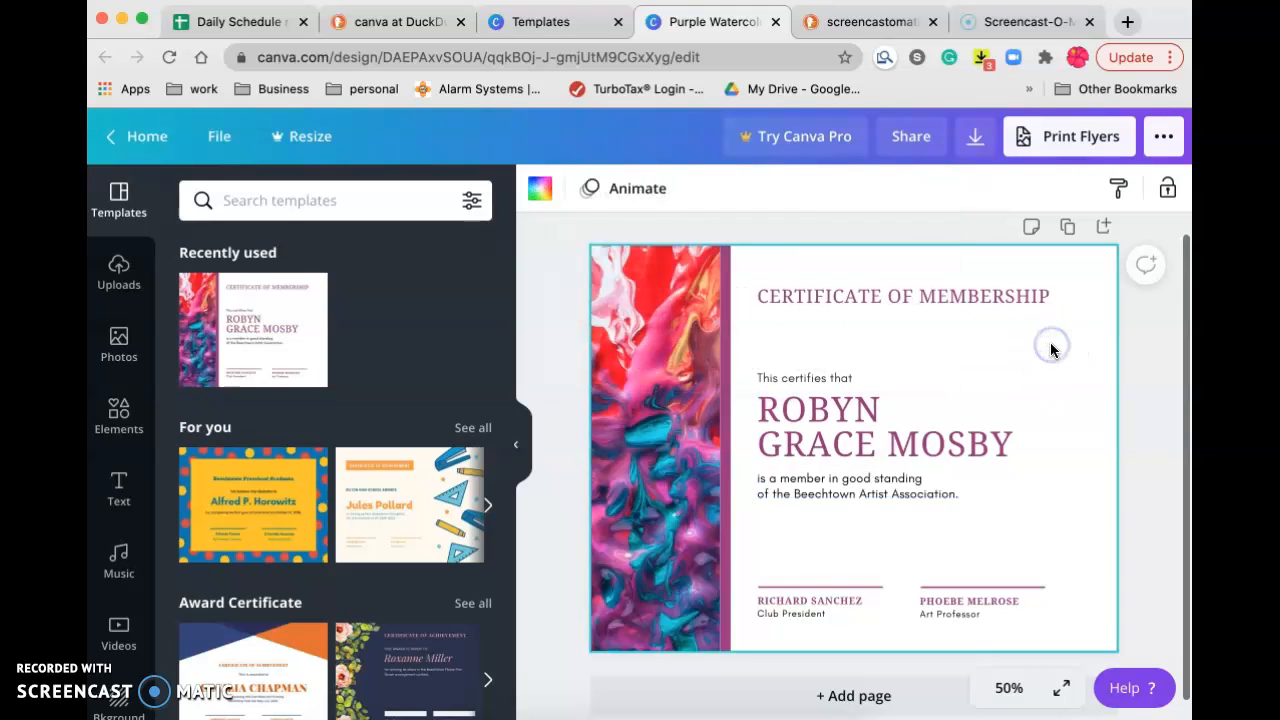
click(912, 140)
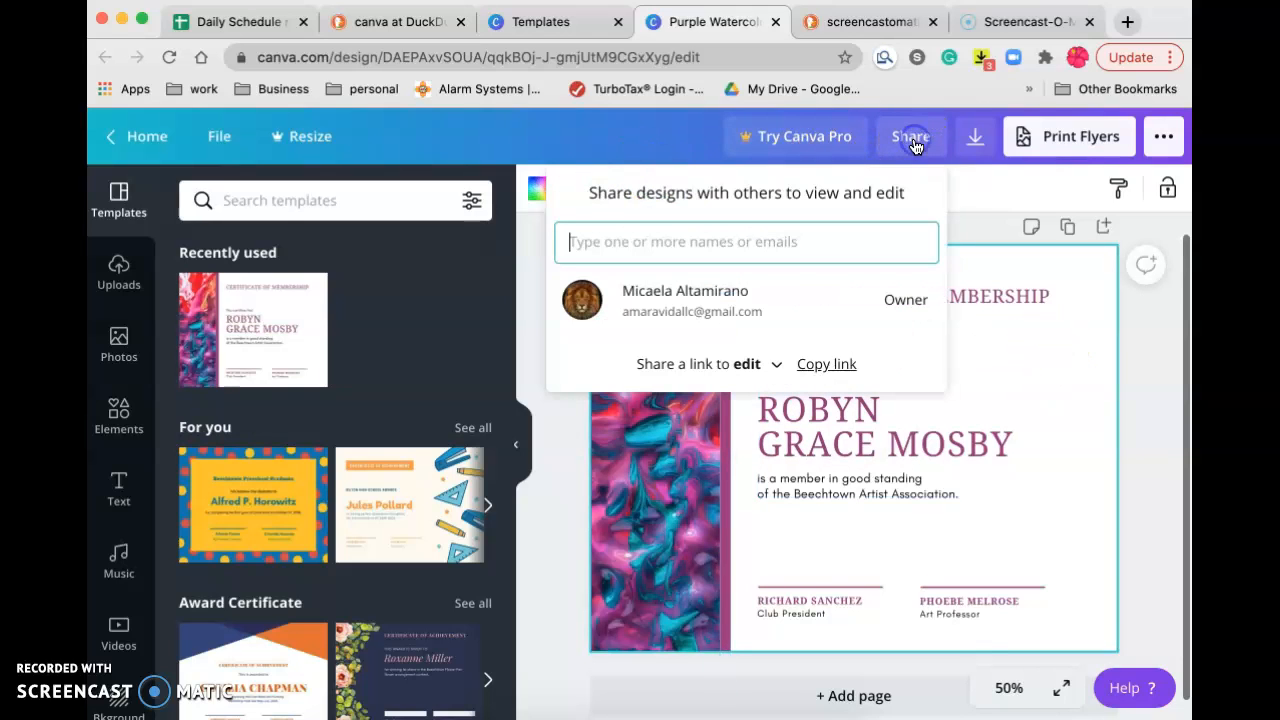
click(830, 366)
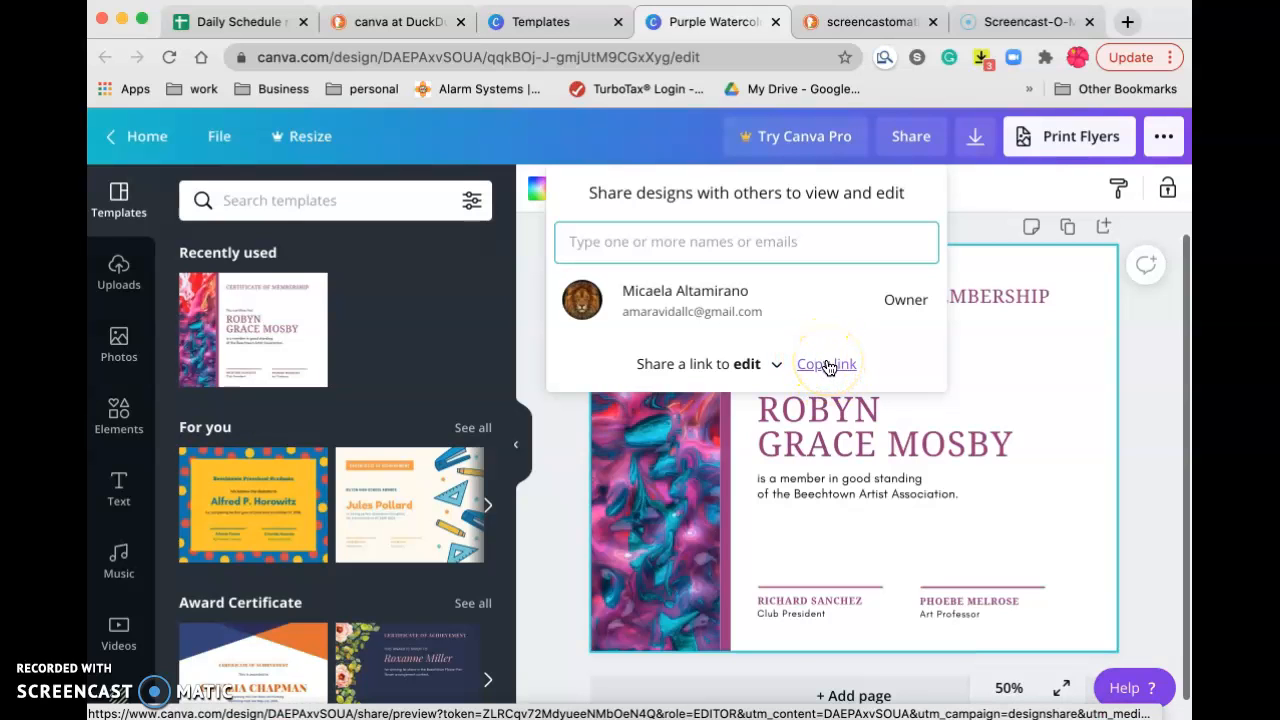
click(1116, 326)
click(890, 304)
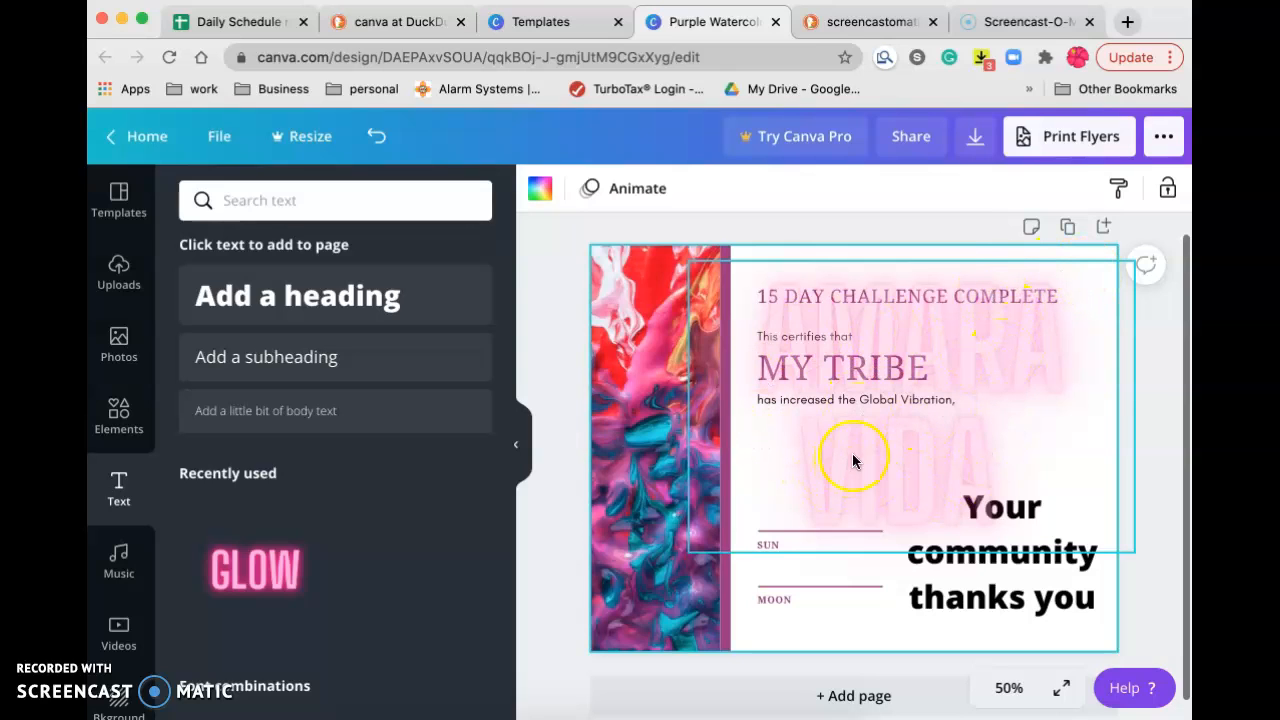
Set the transparency of the "Your community thanks you" text to 65 and deselect it.
click(931, 594)
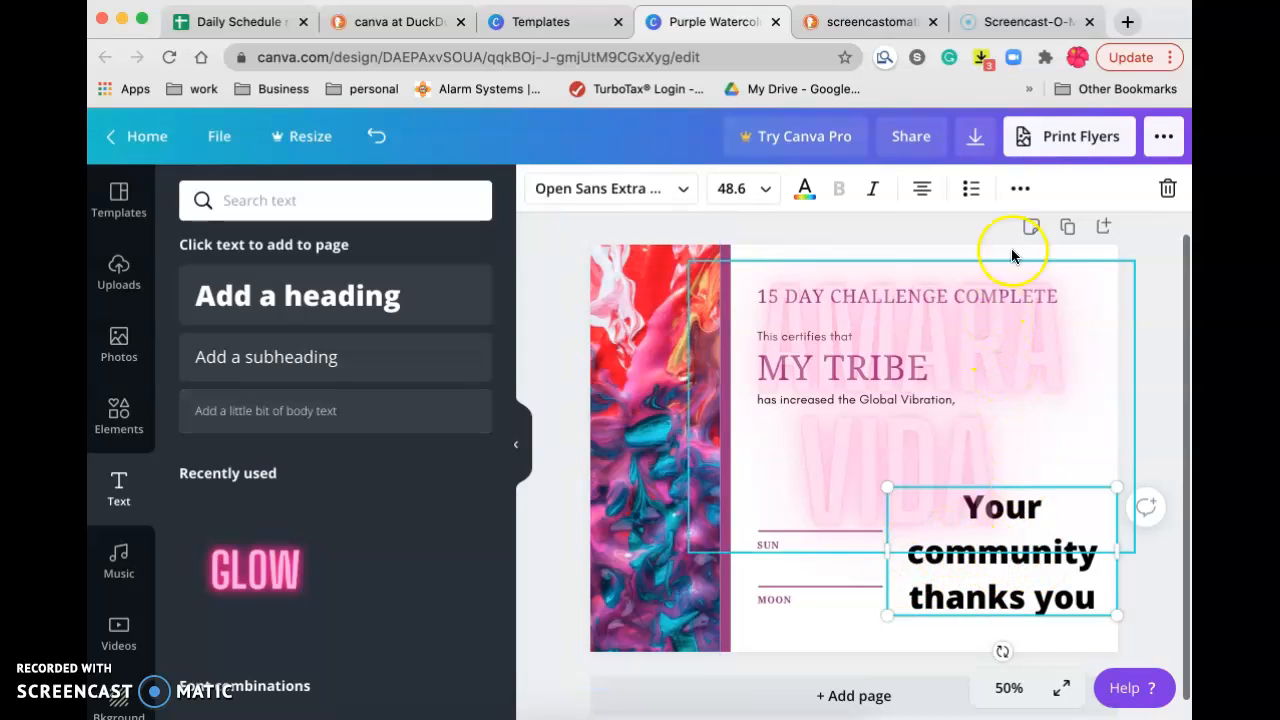
click(1022, 192)
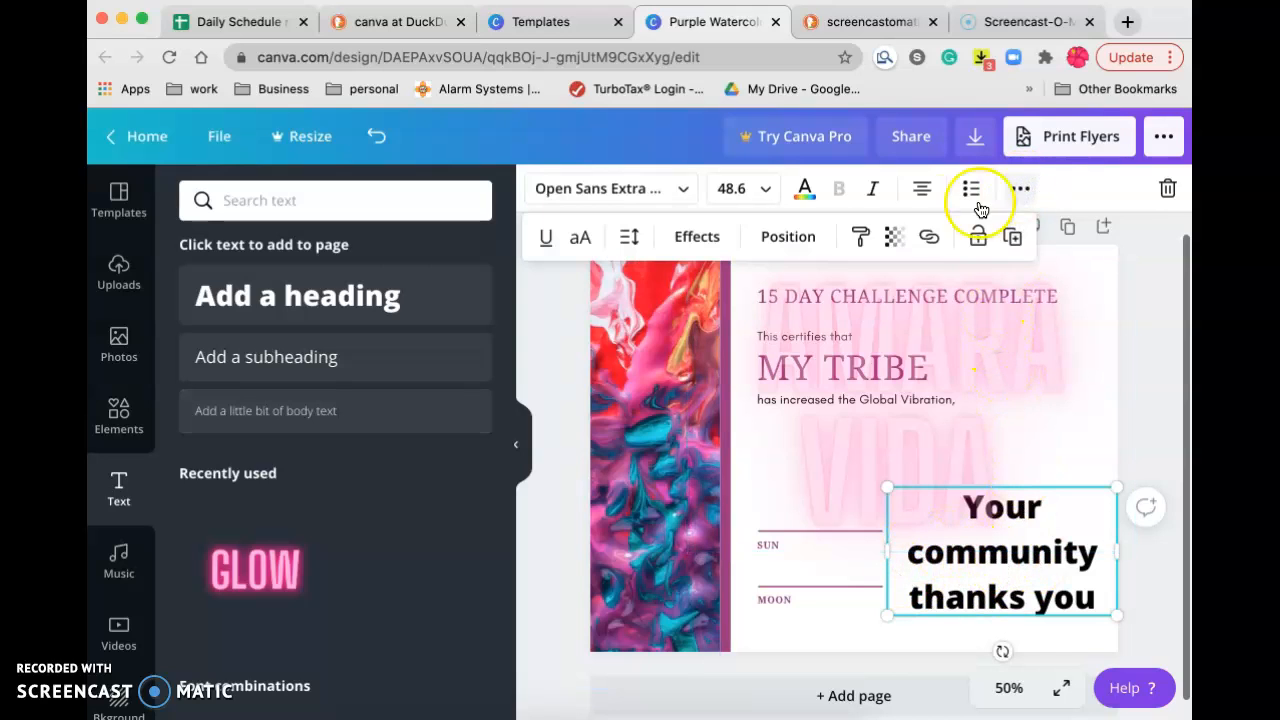
click(897, 238)
click(837, 296)
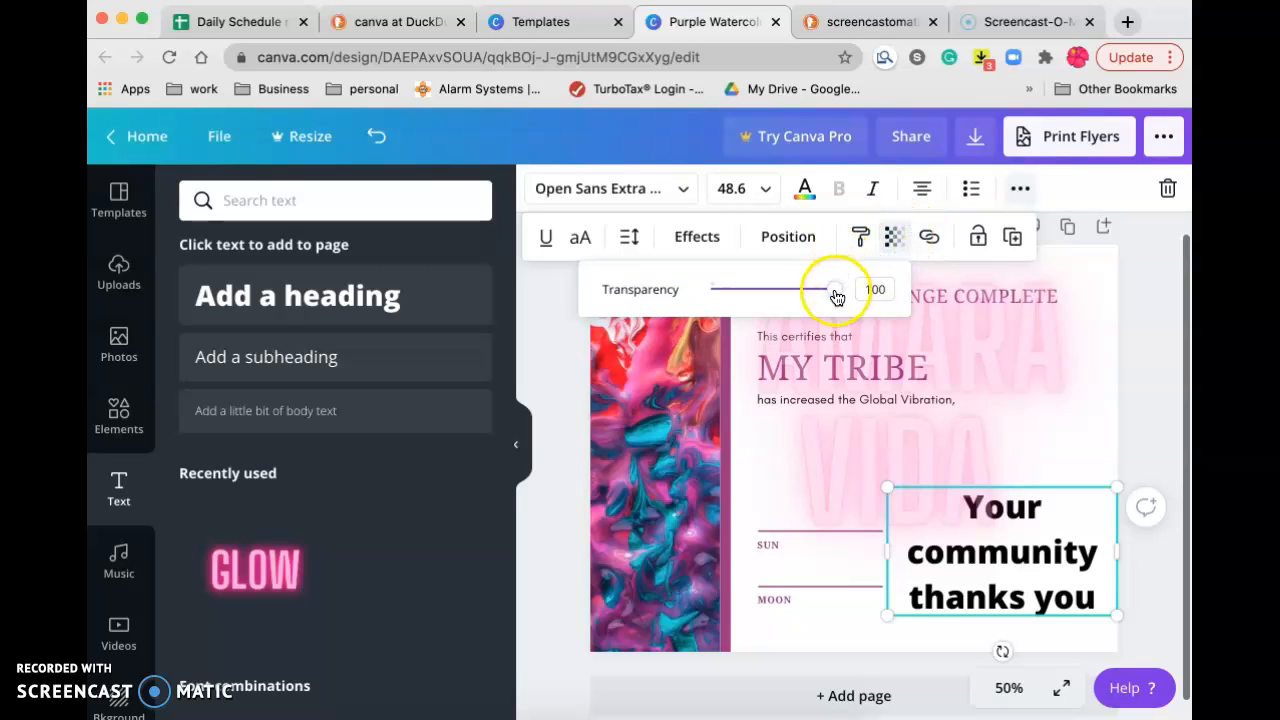
drag(834, 291, 790, 285)
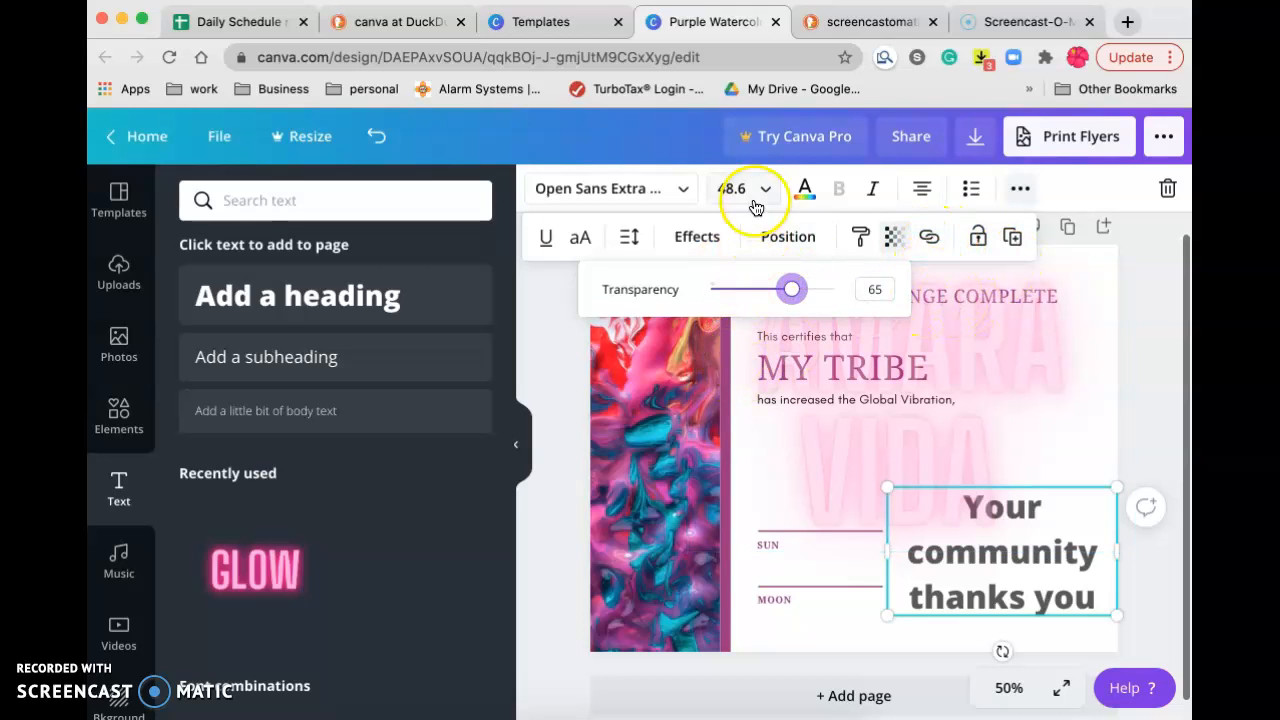
click(772, 662)
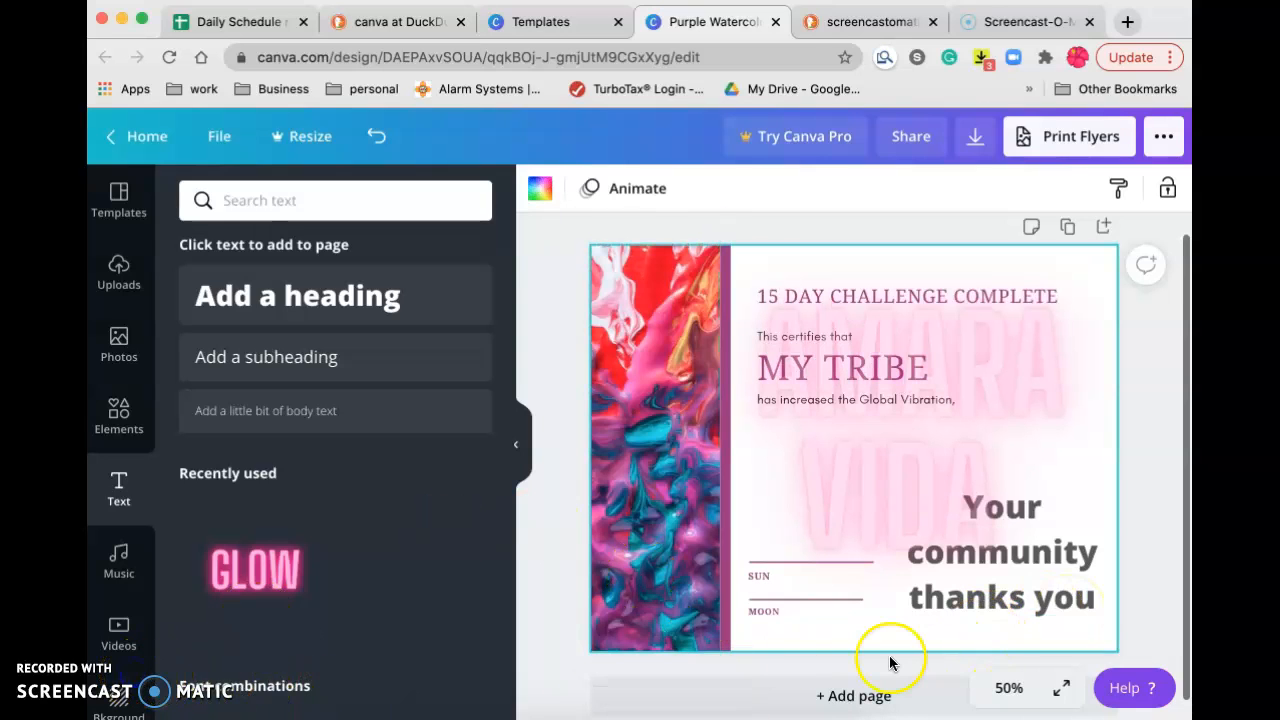
Search the photo library for "sun" and for "sun and moon ying yang", and look through the photos offered.
click(119, 343)
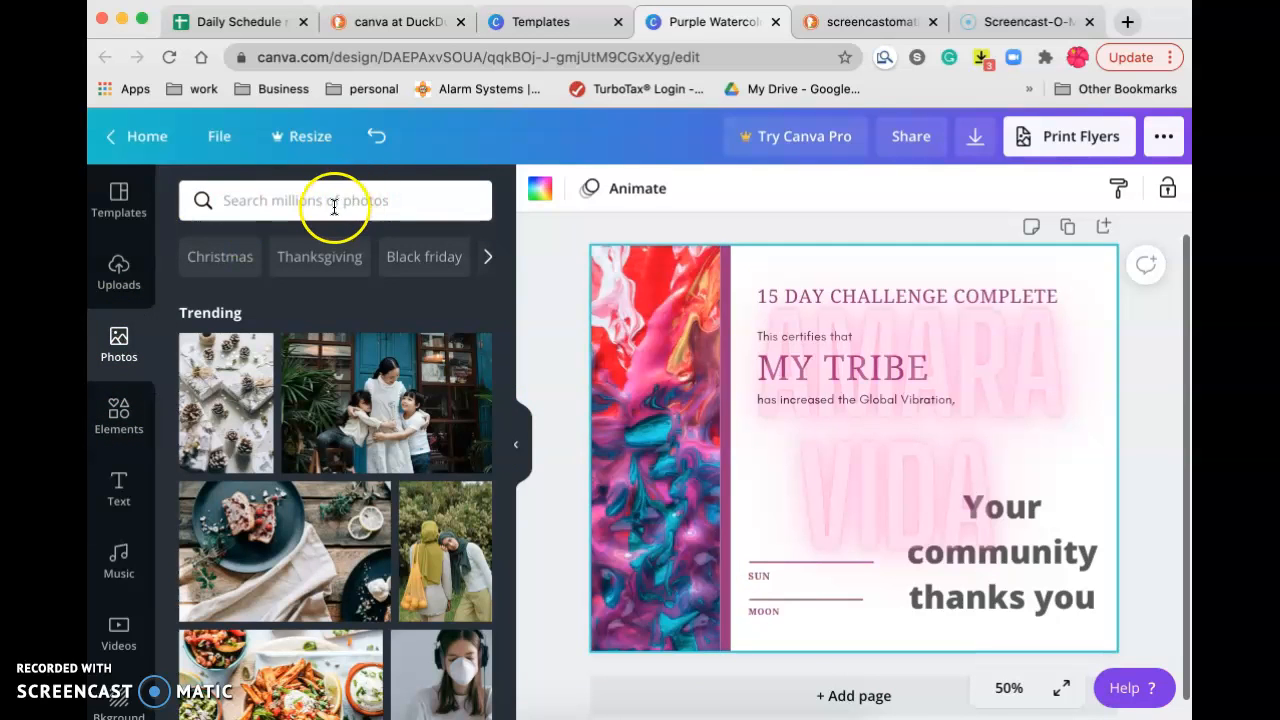
click(334, 203)
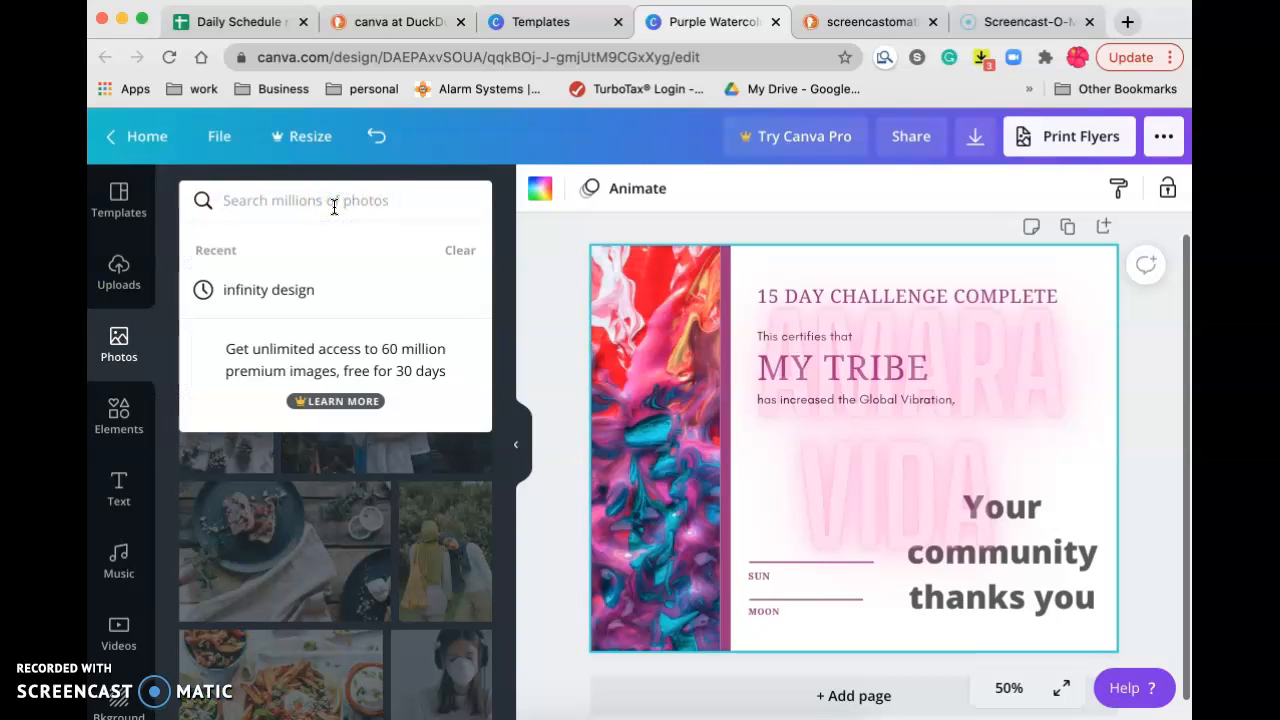
text(sun)
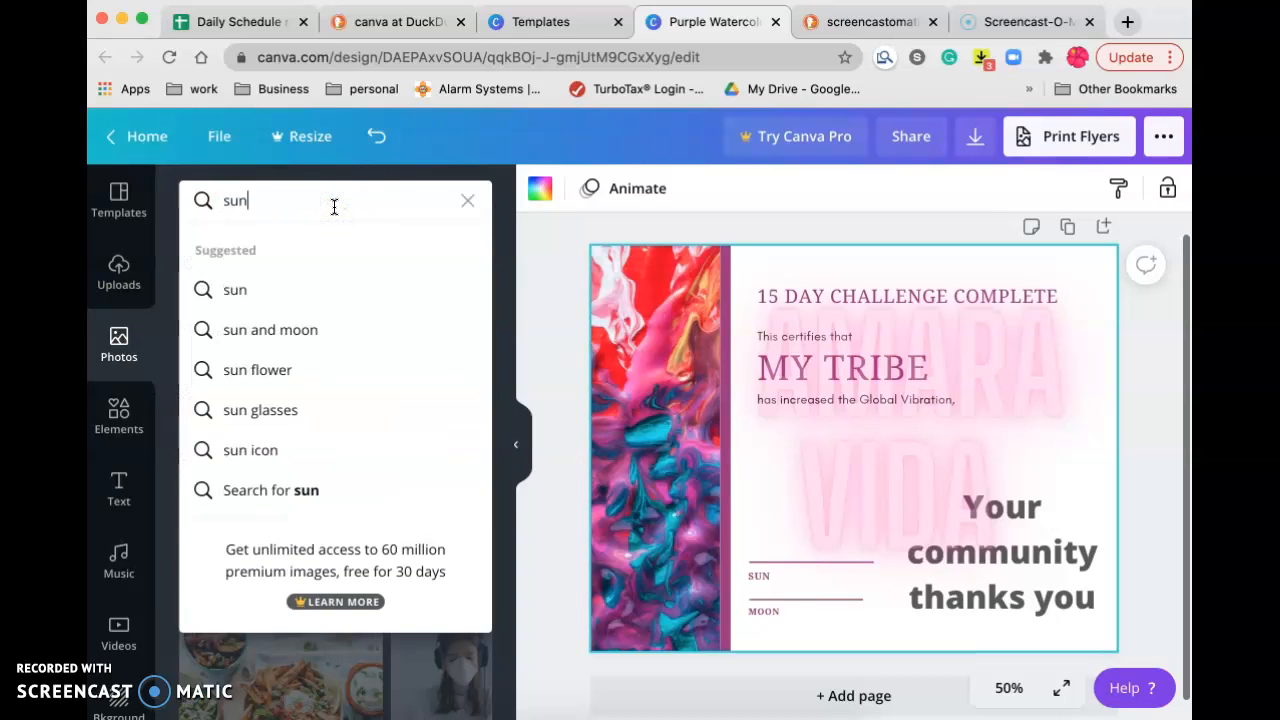
click(266, 290)
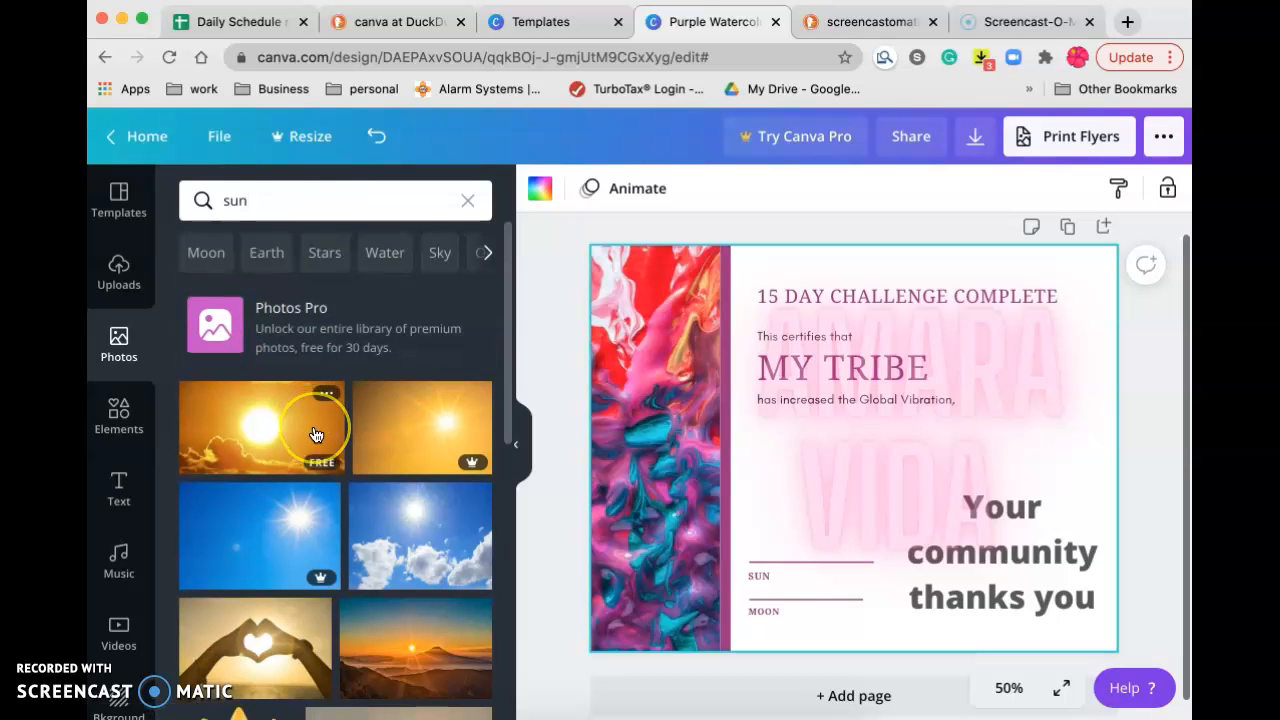
scroll(314, 430, down, 1)
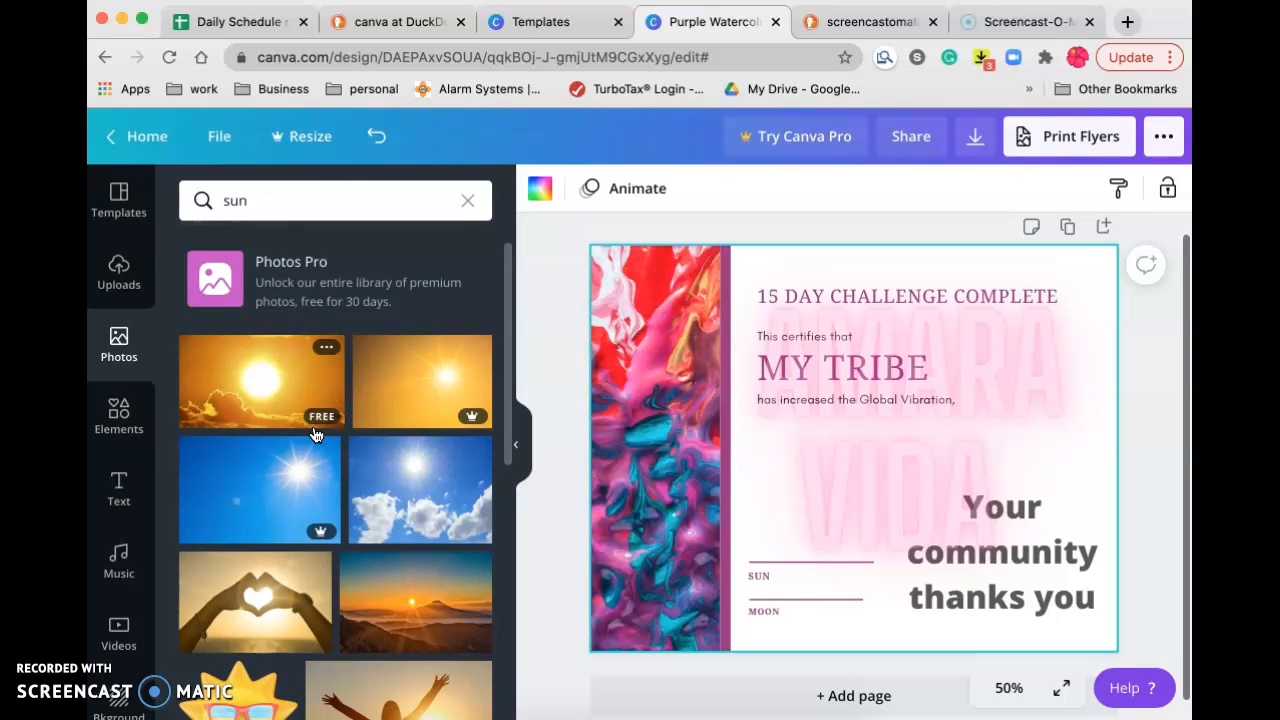
click(261, 201)
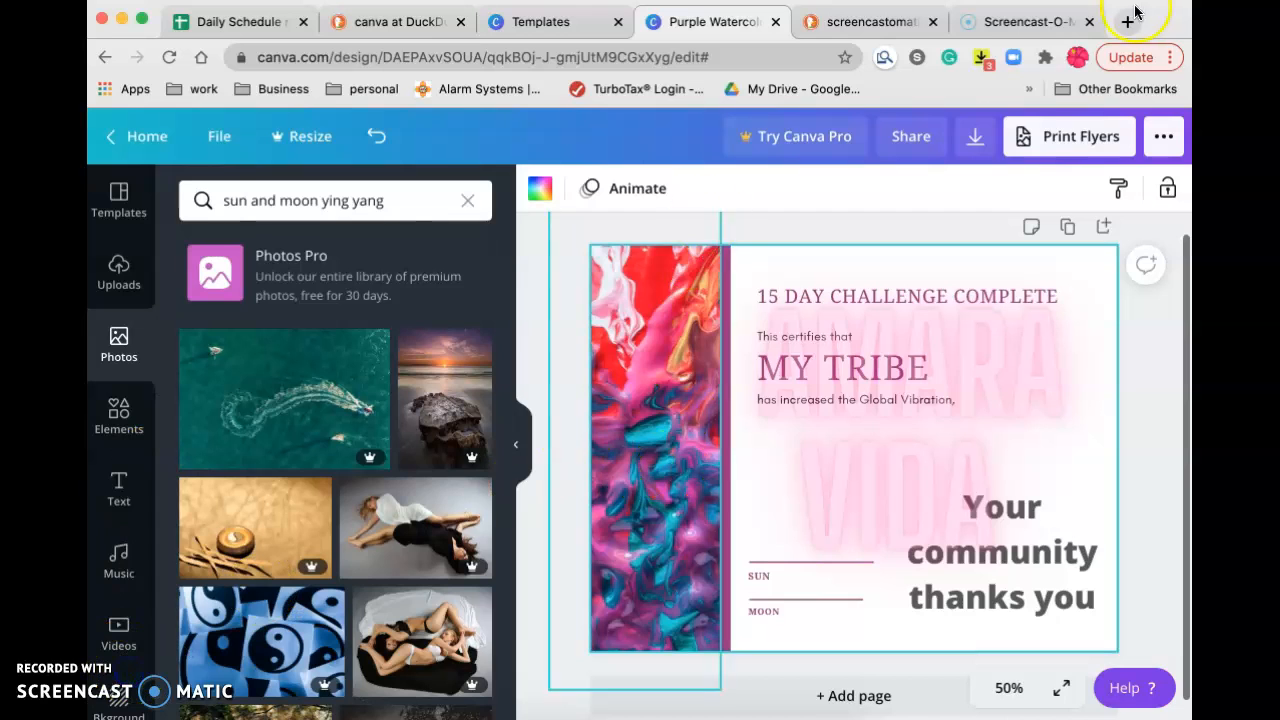
Search the web in a new browser tab for "ying and yang moon and sun" and open its image results.
click(1128, 21)
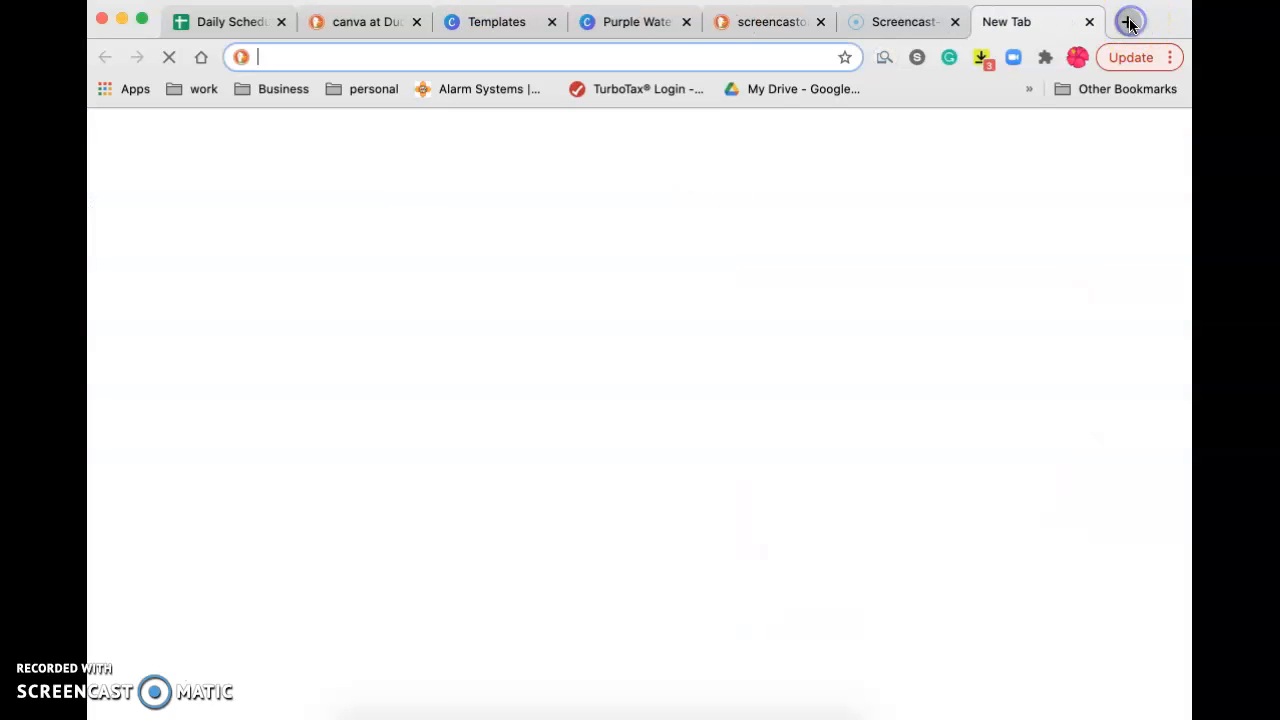
text(sun)
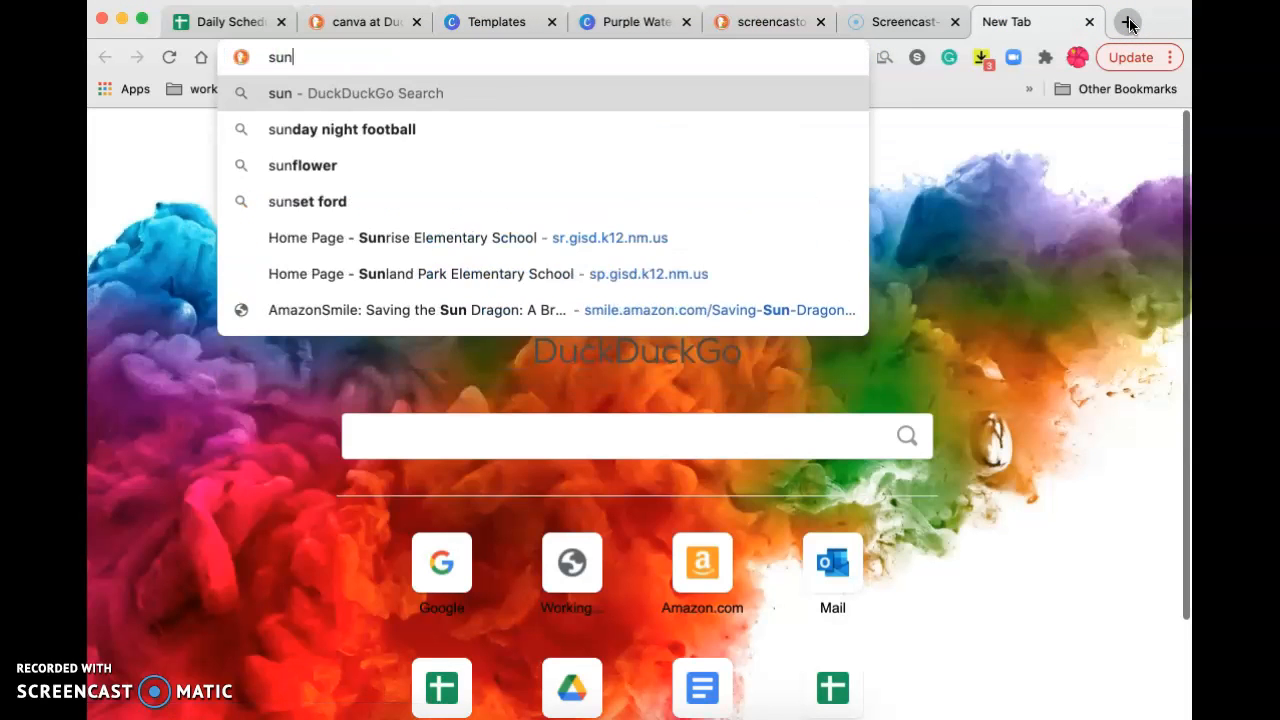
text( and moon ying)
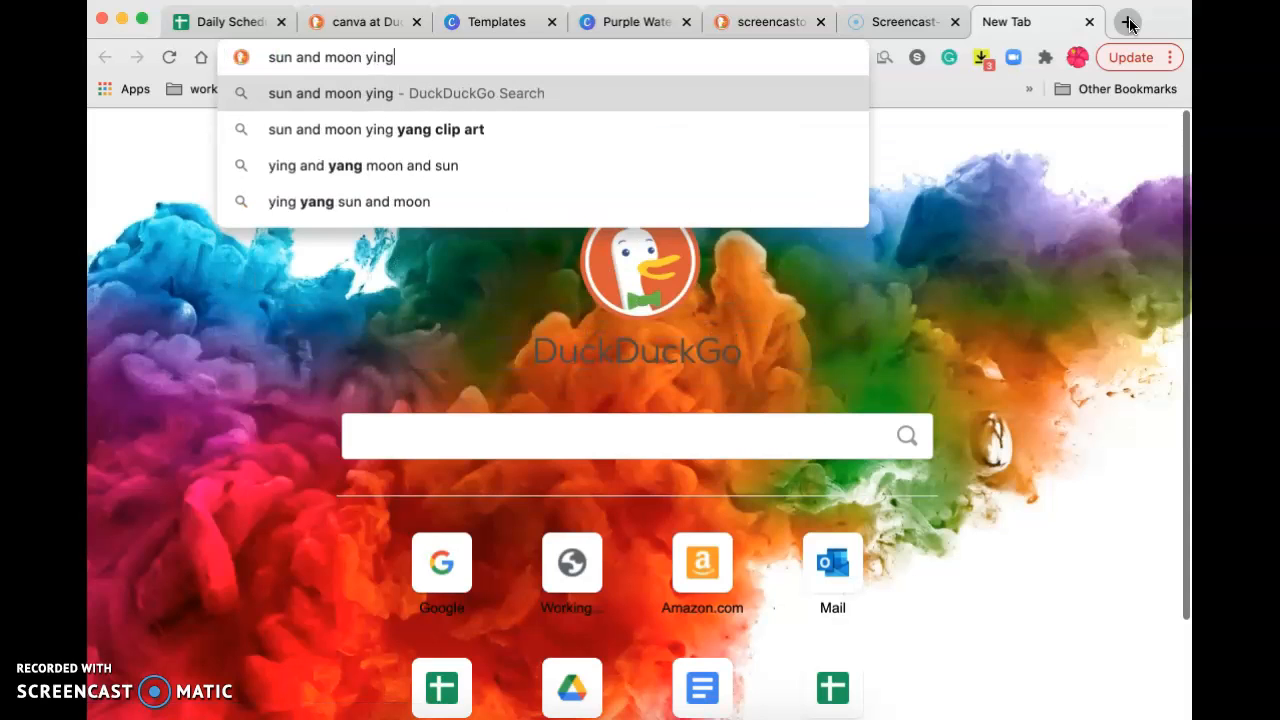
click(494, 165)
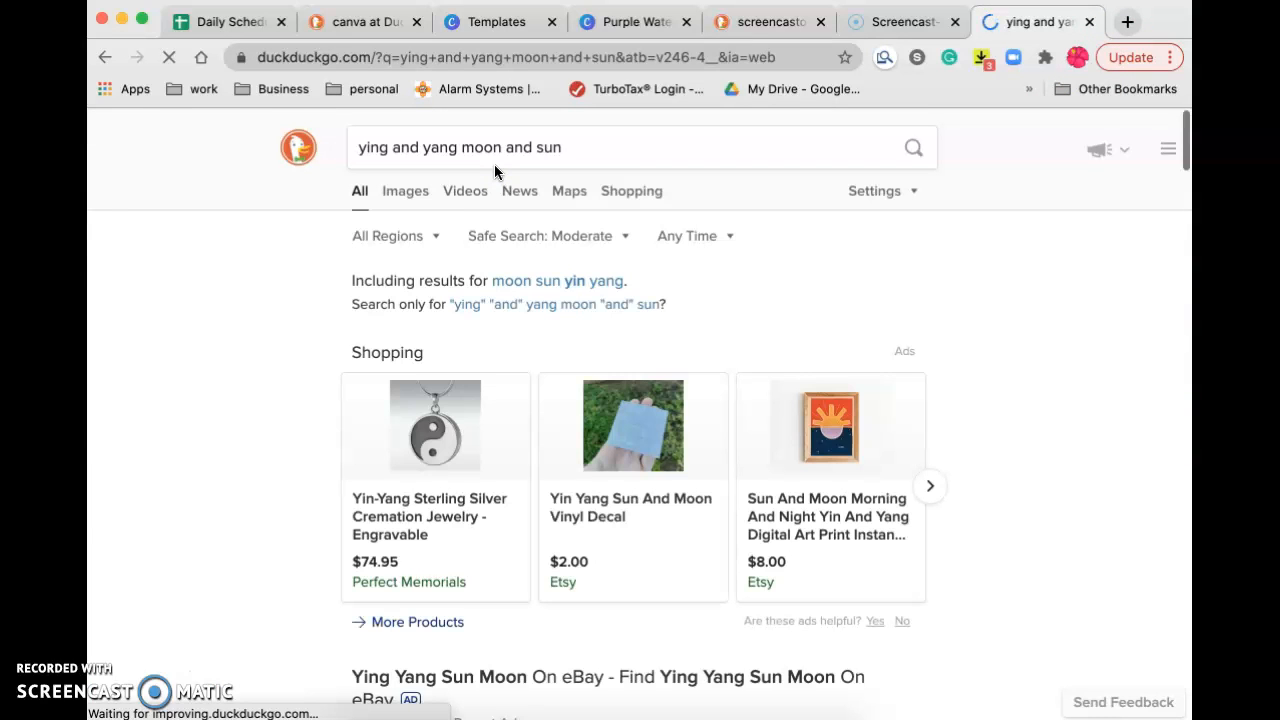
scroll(646, 444, down, 10)
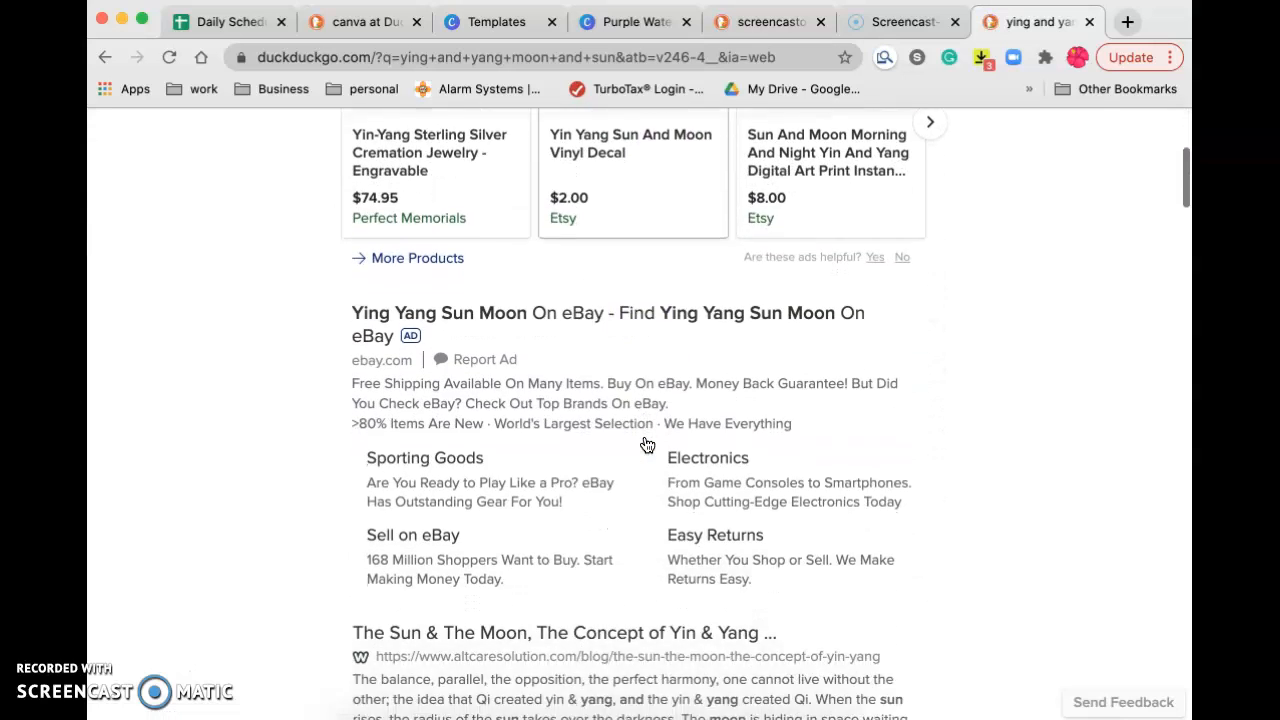
scroll(646, 444, down, 3)
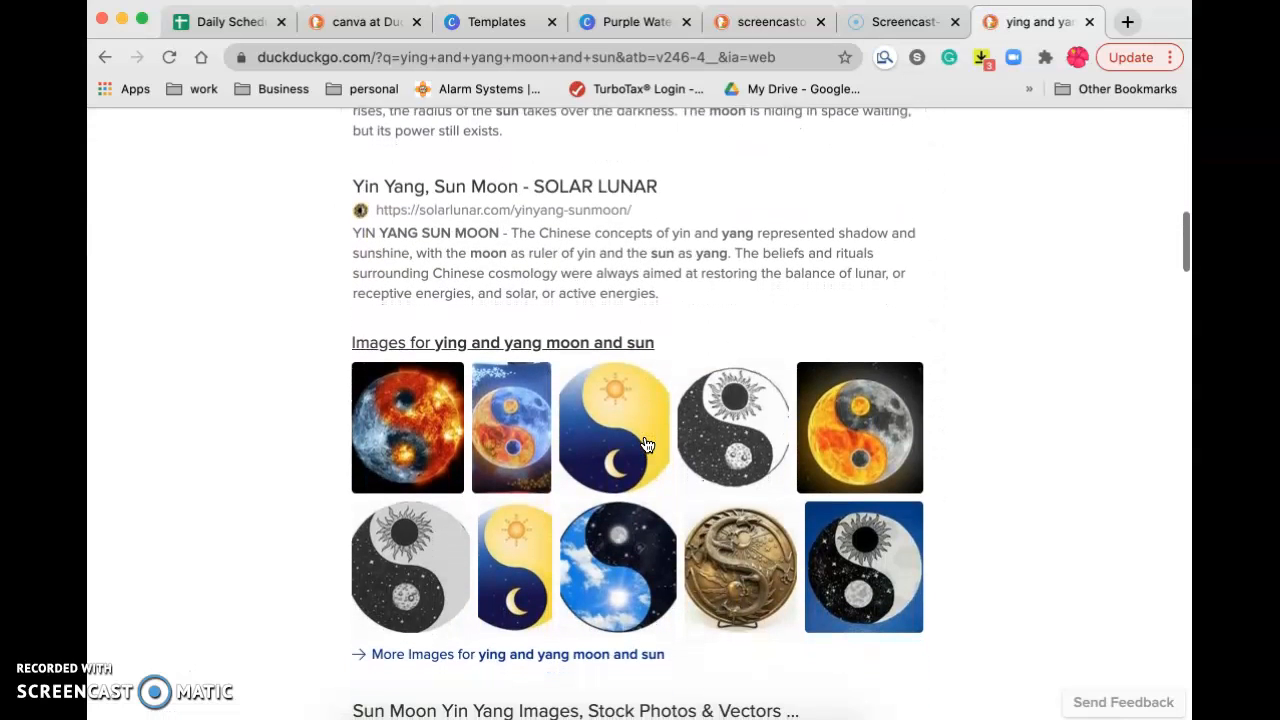
scroll(647, 445, down, 1)
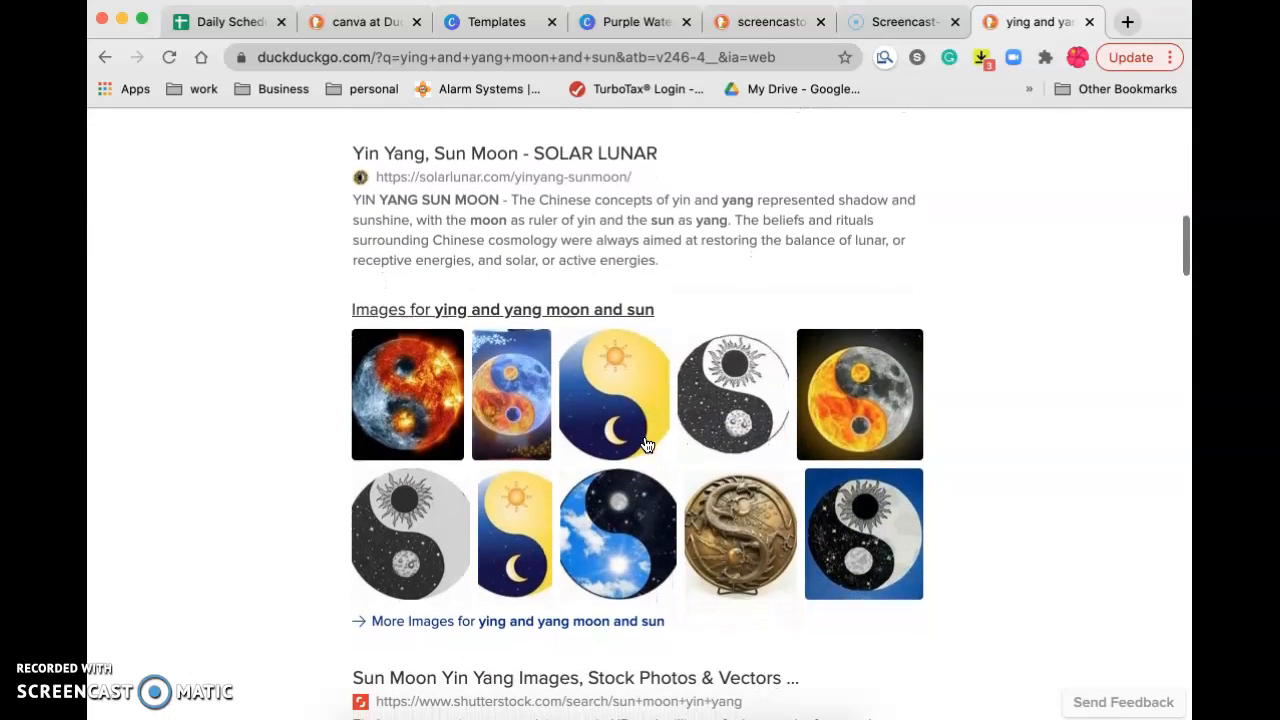
click(577, 312)
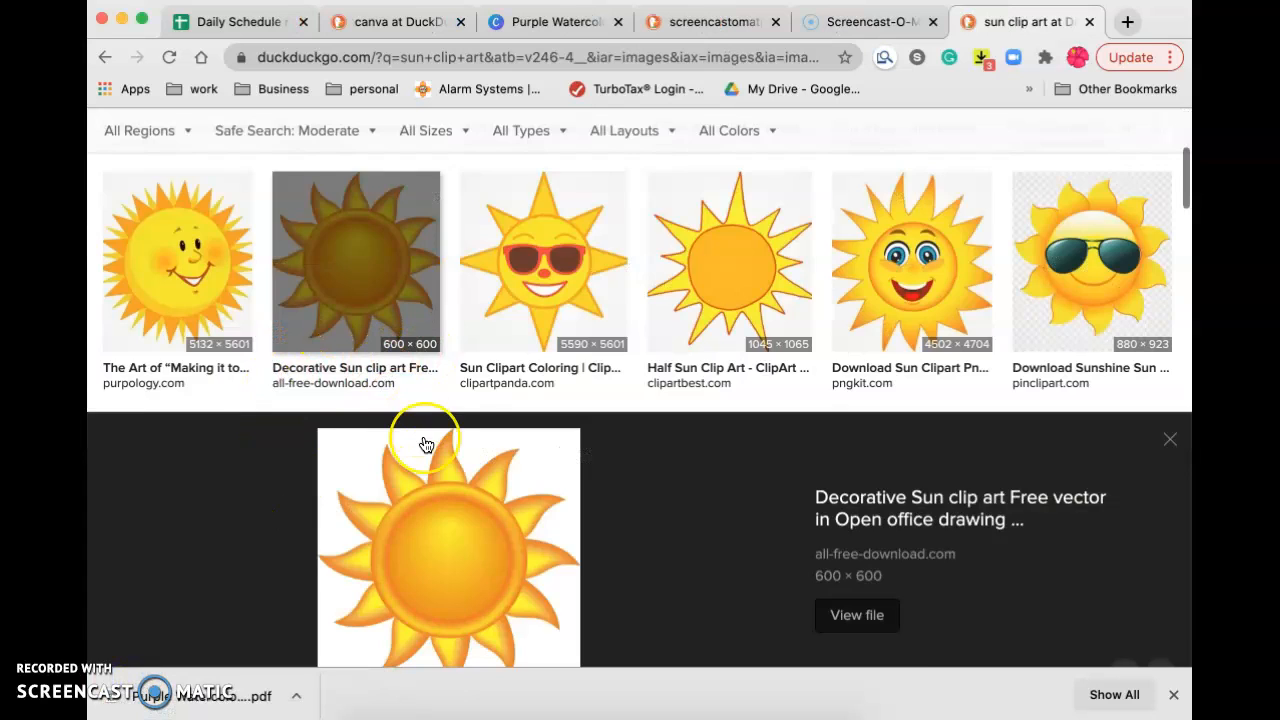
Copy the enlarged Decorative Sun clip art image from the "sun clip art" image results.
scroll(426, 443, down, 3)
click(479, 497)
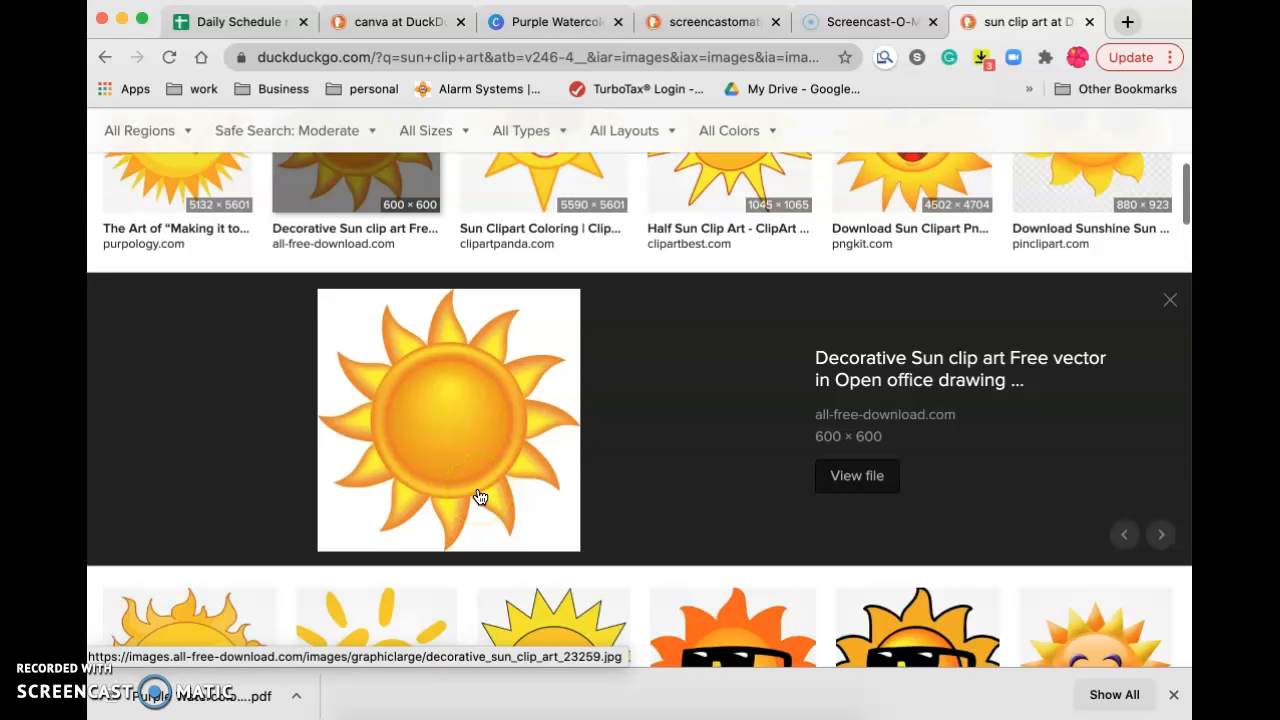
right_click(478, 493)
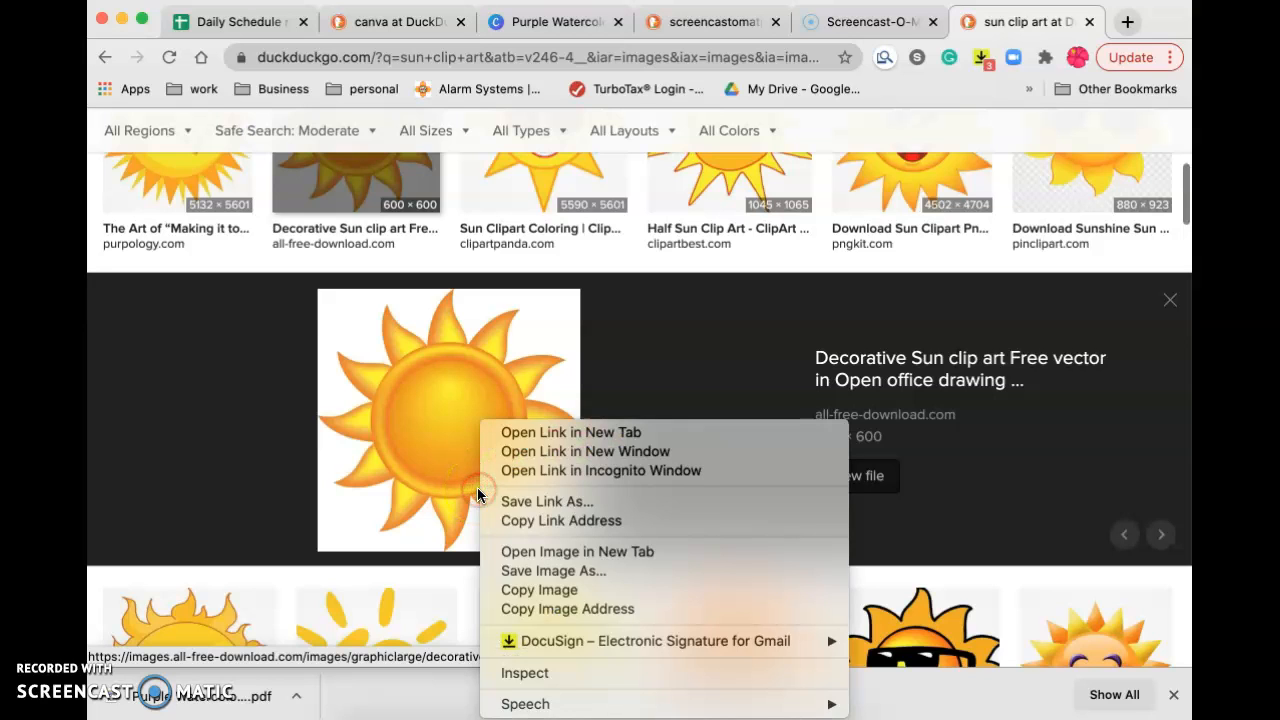
click(599, 553)
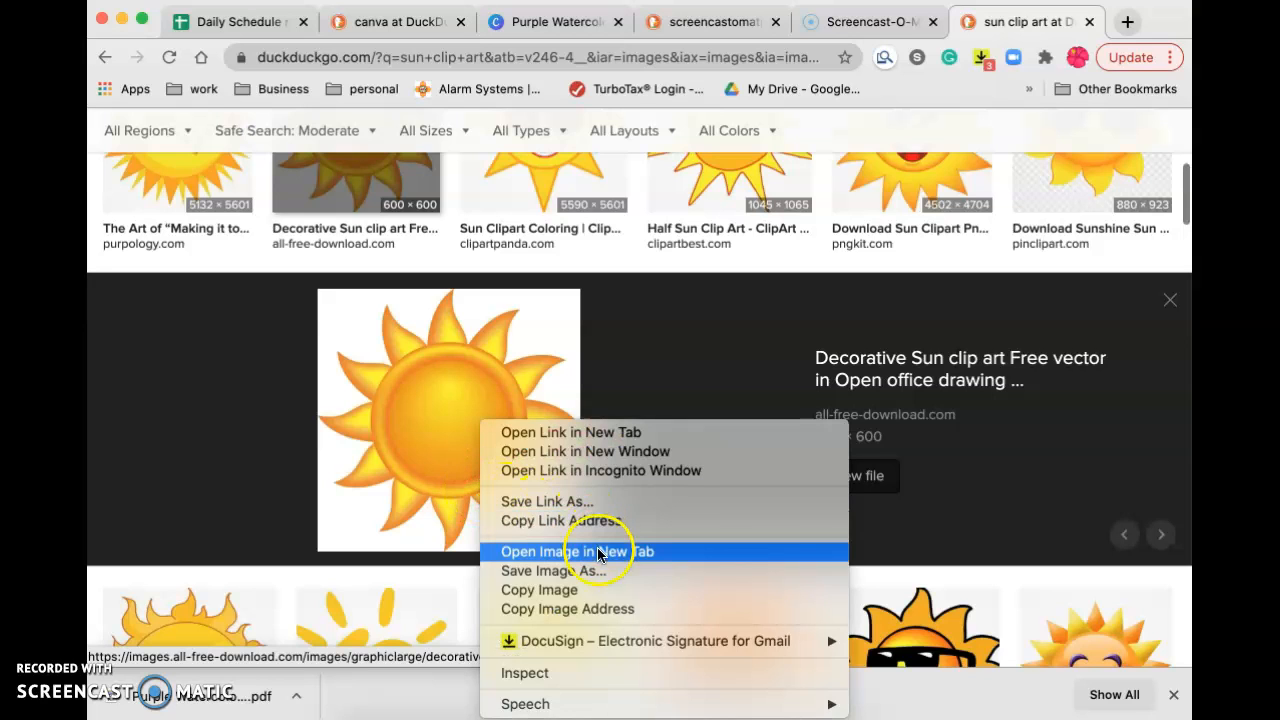
click(570, 597)
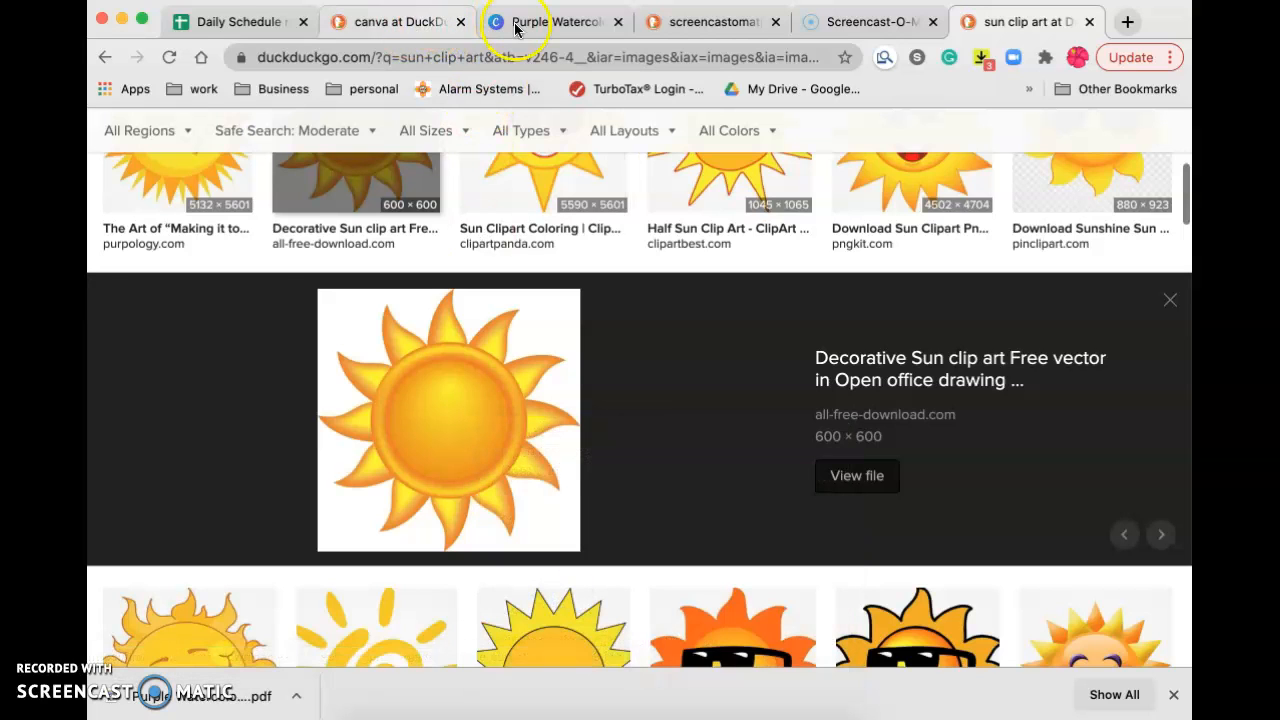
Switch back to the Canva certificate and paste the copied sun image onto page 2.
click(515, 29)
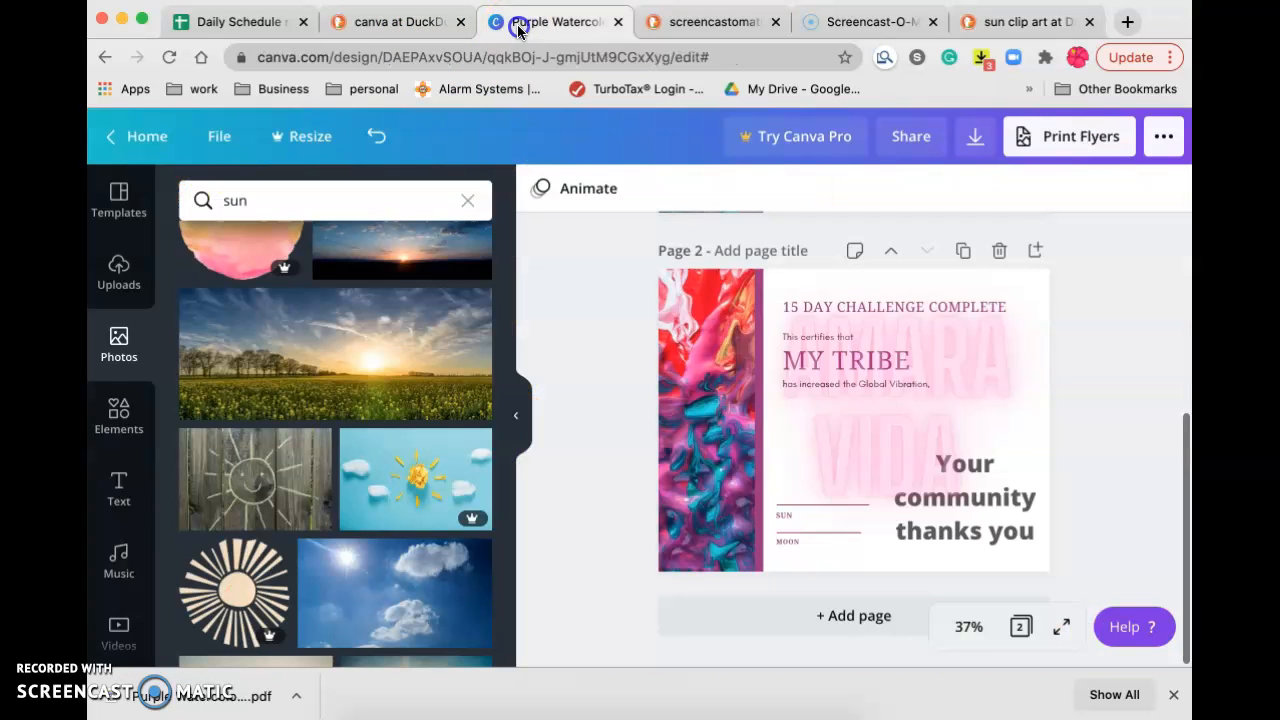
click(767, 472)
click(700, 518)
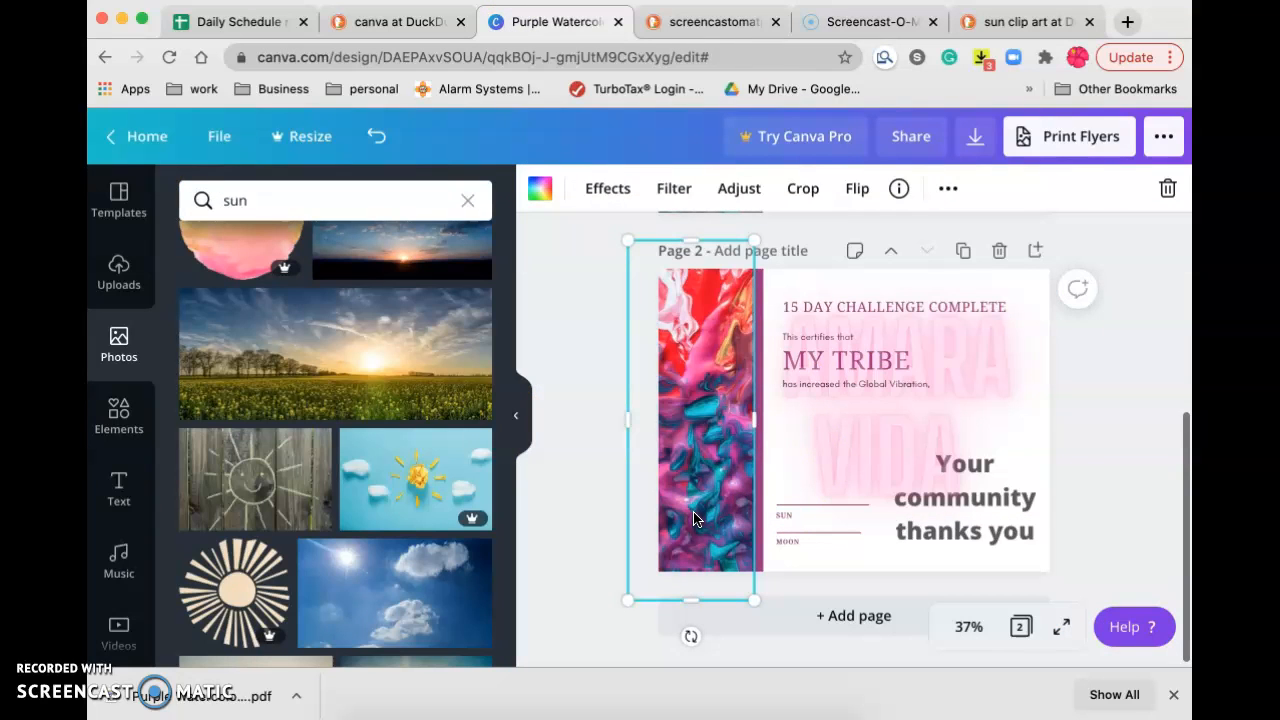
key(ctrl+v)
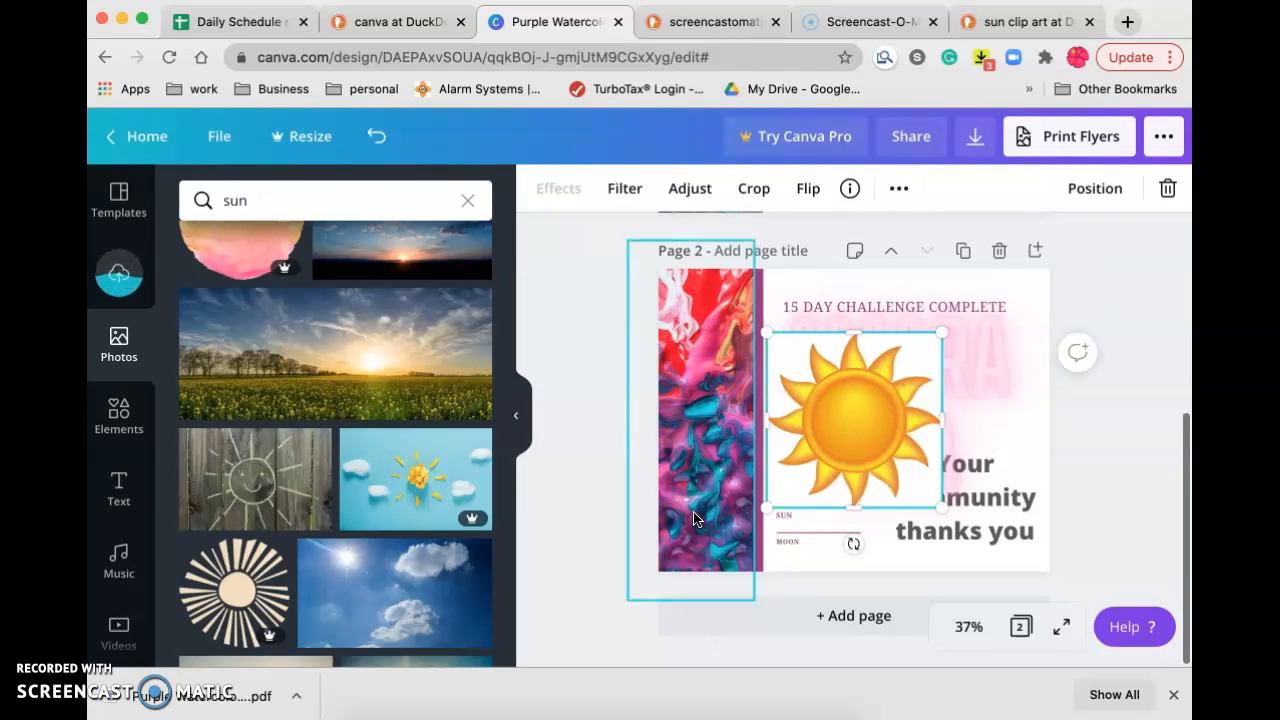
click(907, 412)
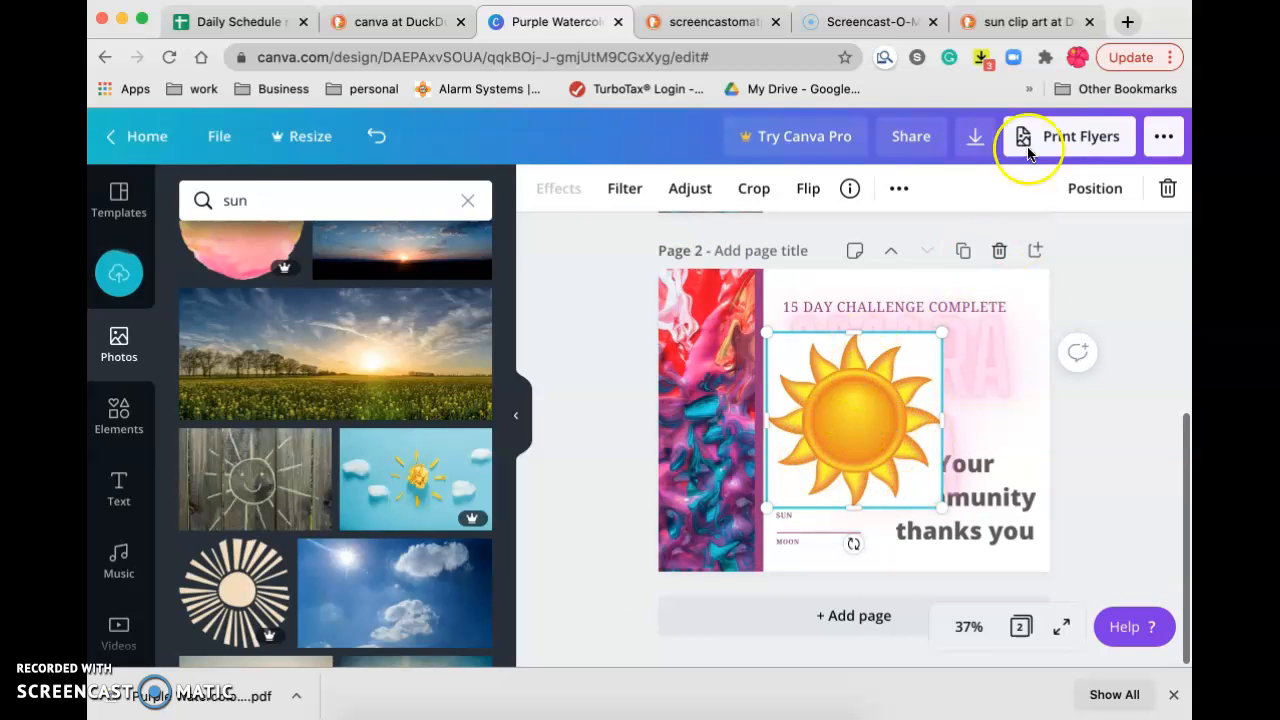
Search the web in a new browser tab for "remove bg" and open the remove.bg image upload page.
click(1128, 21)
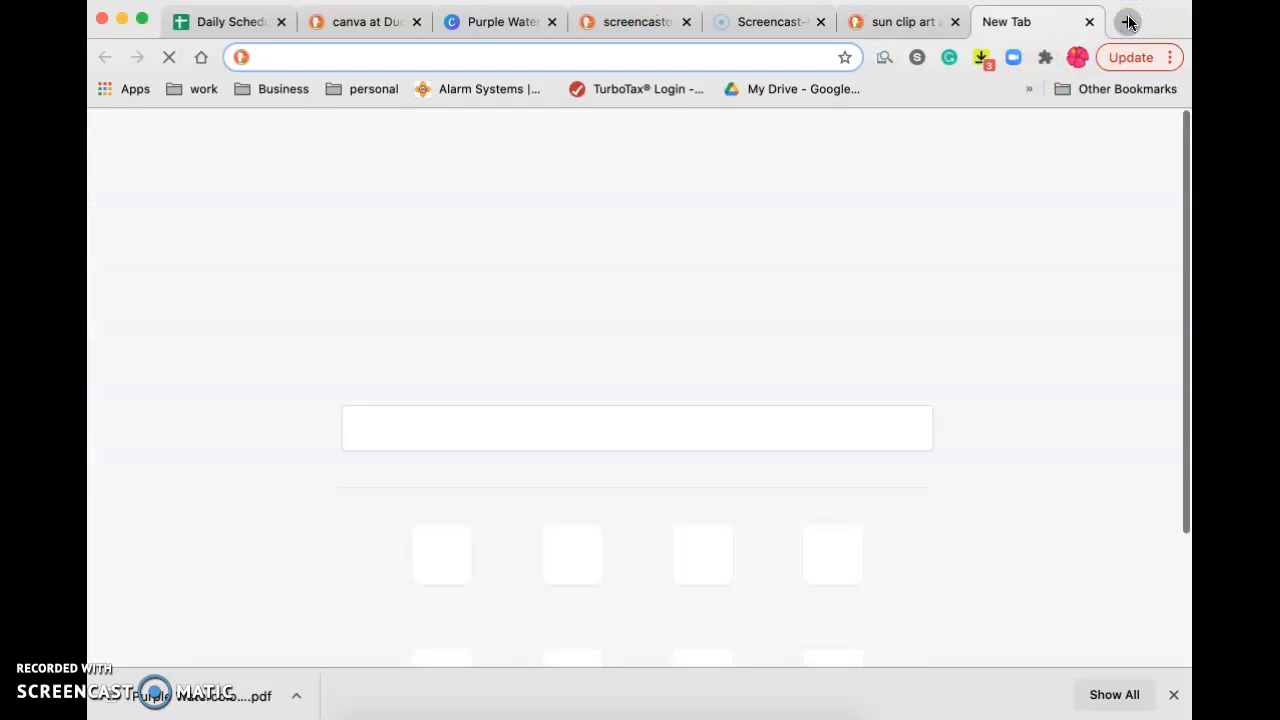
text(reove)
key(Down)
key(Return)
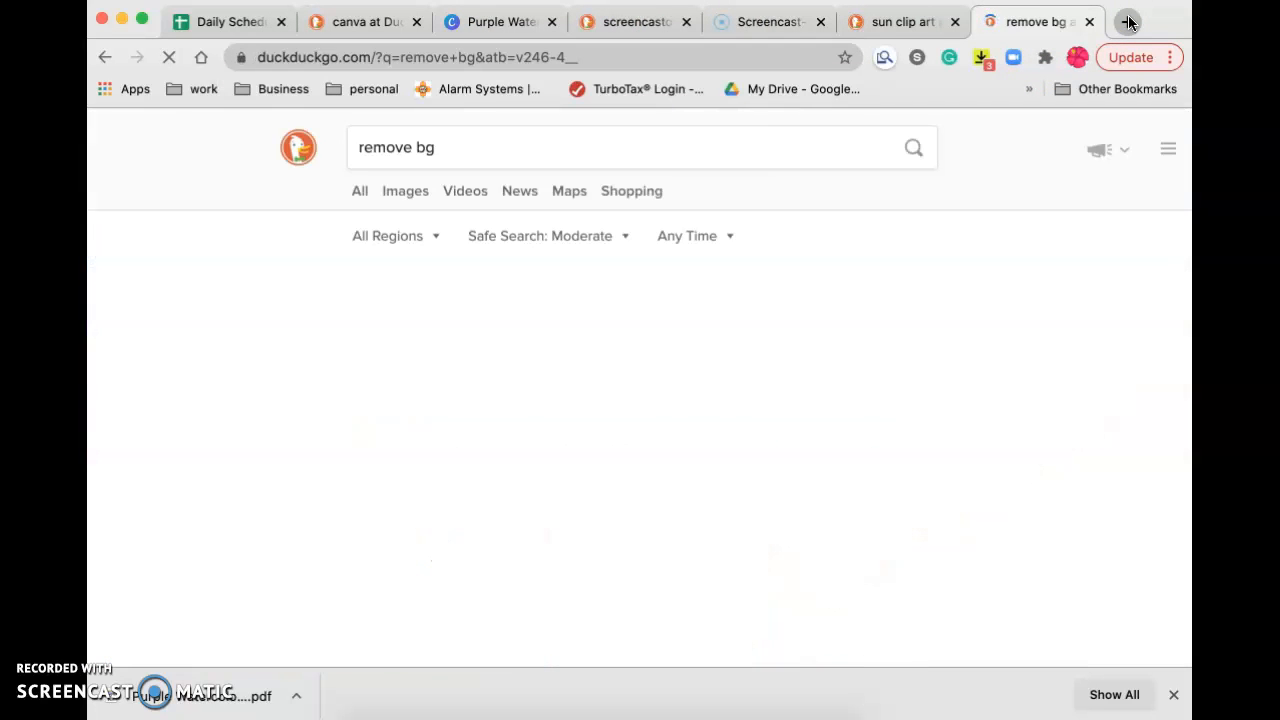
scroll(766, 415, down, 5)
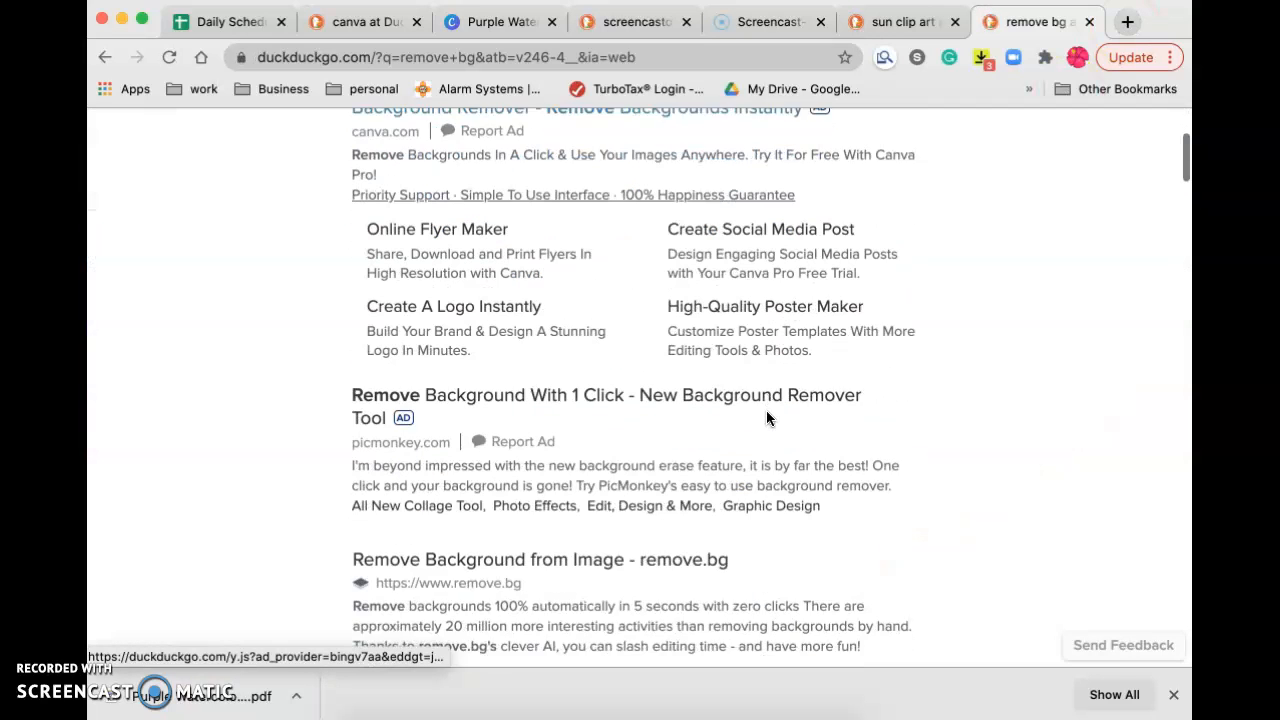
click(415, 421)
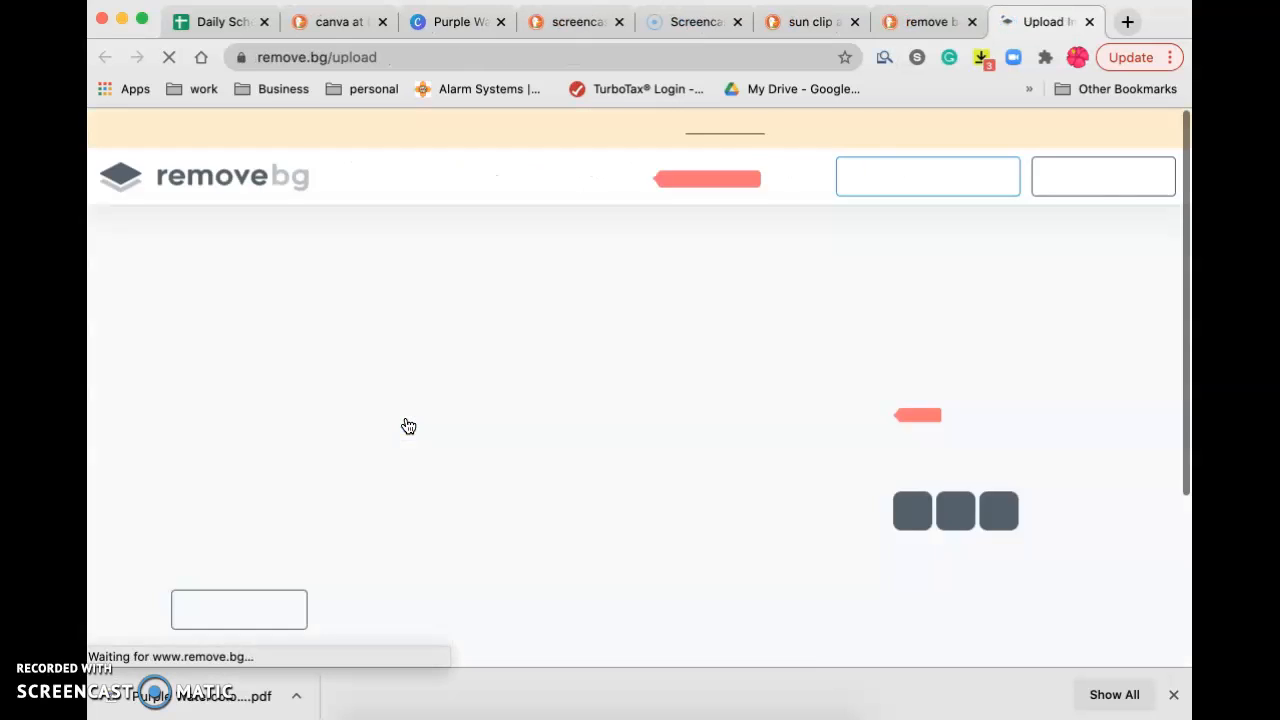
scroll(697, 500, down, 2)
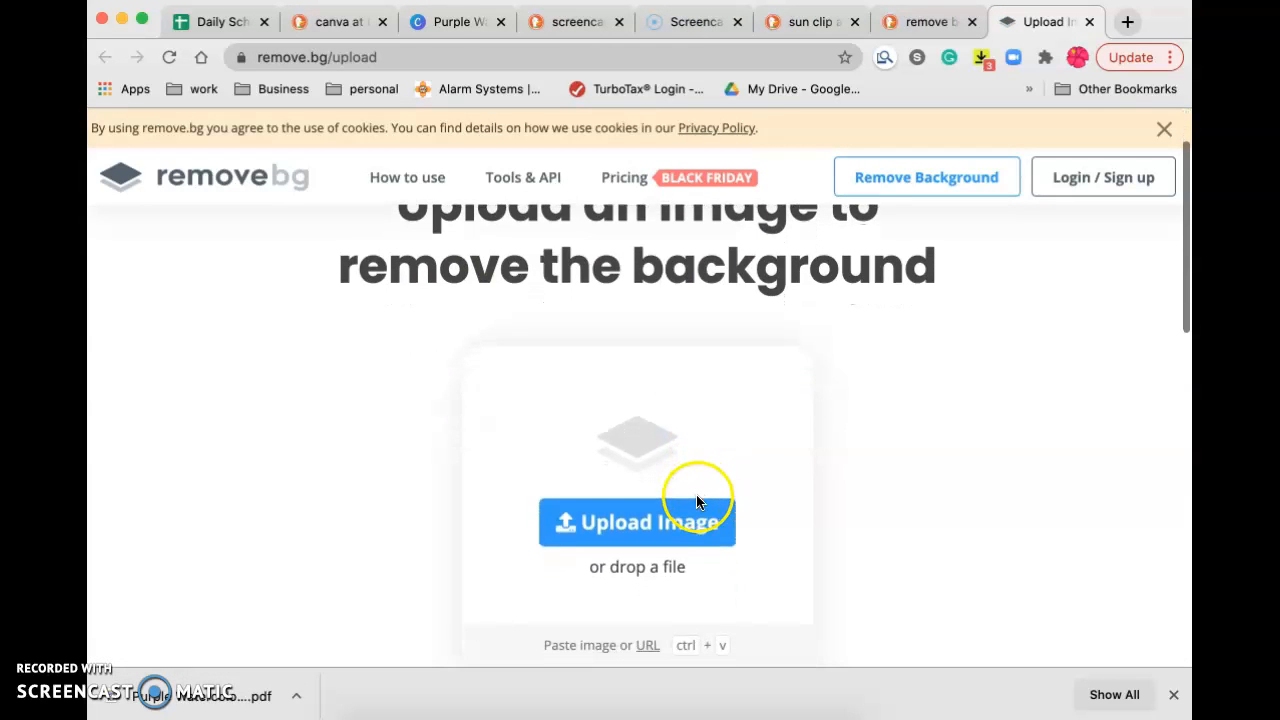
Bring the Decorative Sun clip art from the image results into remove.bg to remove its background.
click(915, 24)
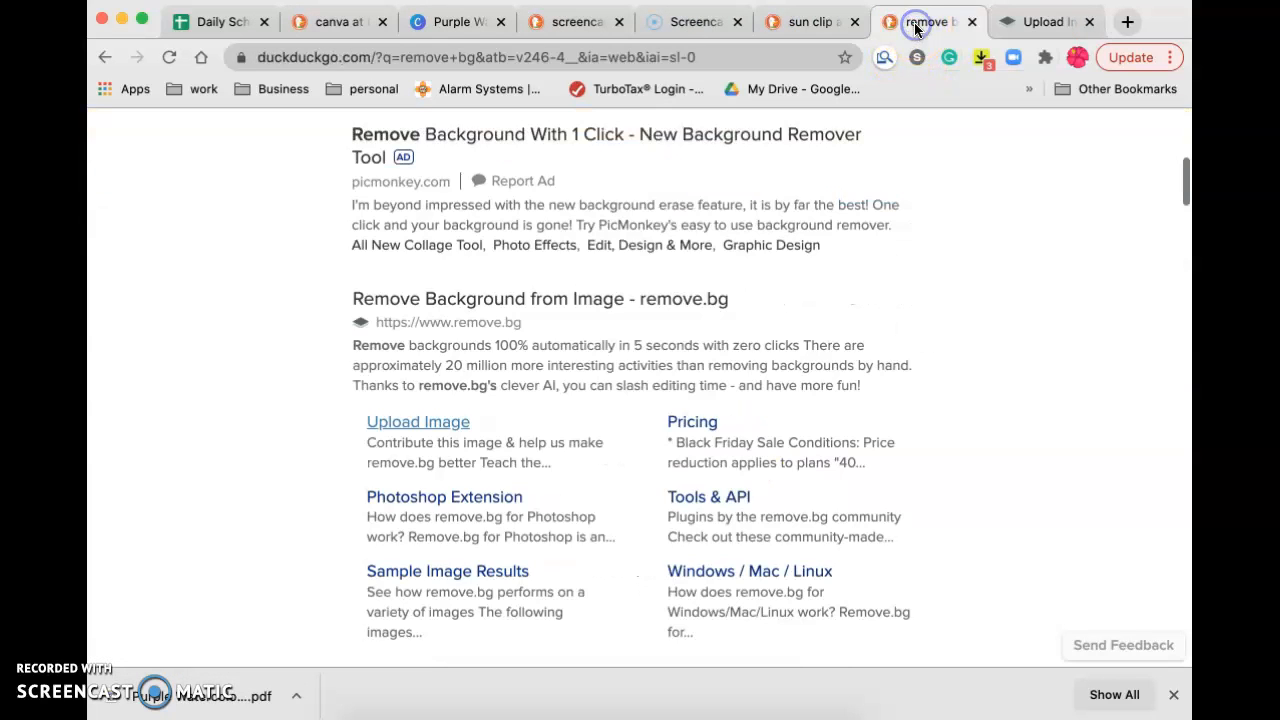
click(806, 24)
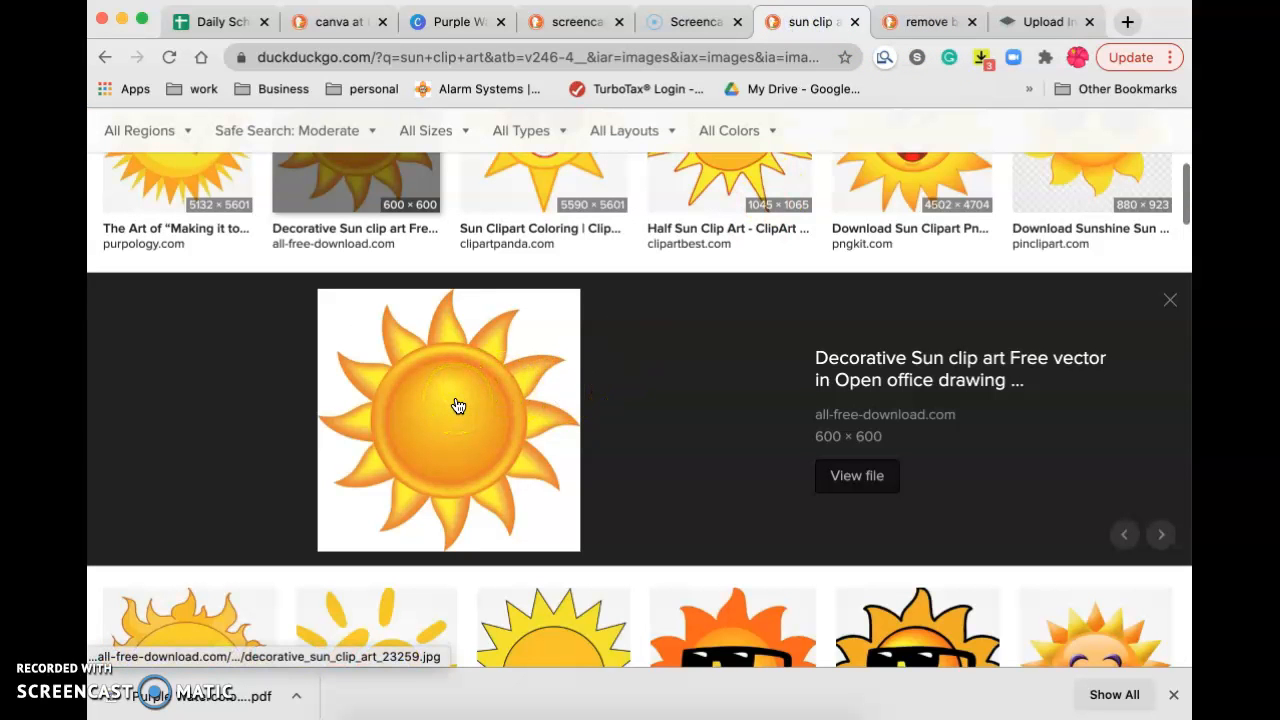
drag(456, 403, 627, 533)
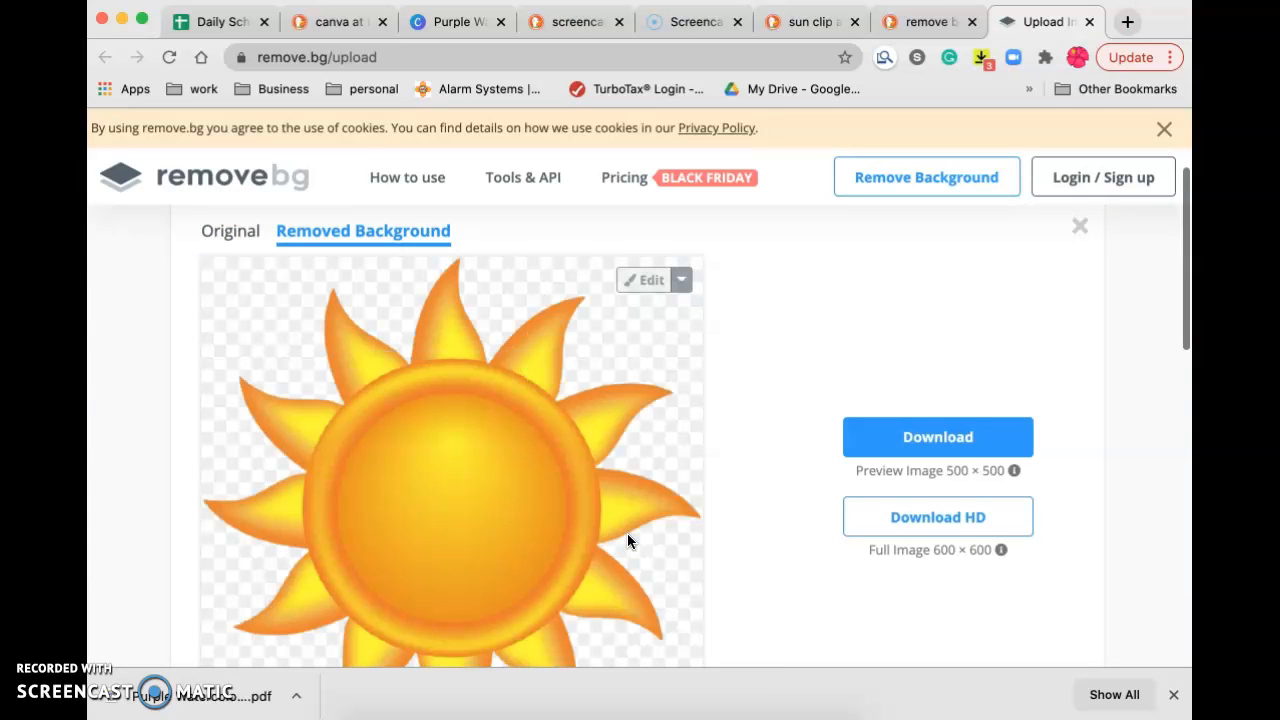
Download the 500 × 500 preview of the background-free sun as PNG "iu-removebg-preview" in the Downloads folder.
scroll(689, 435, down, 3)
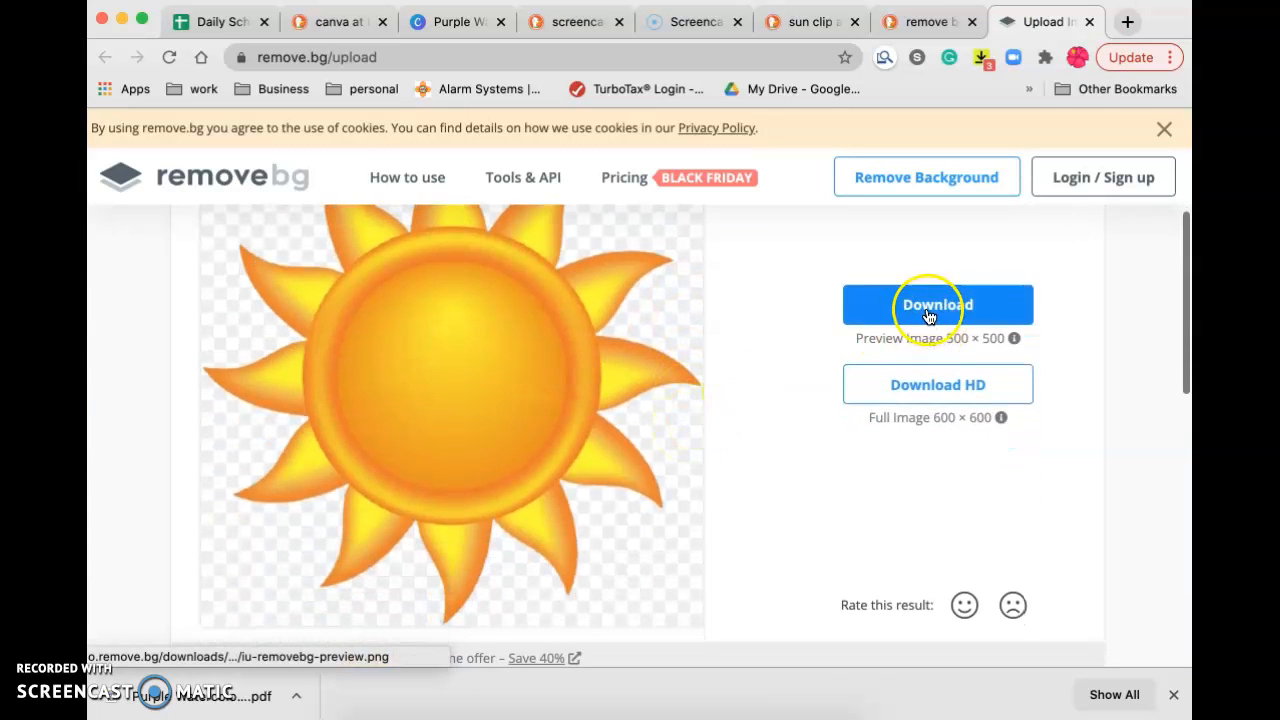
click(924, 313)
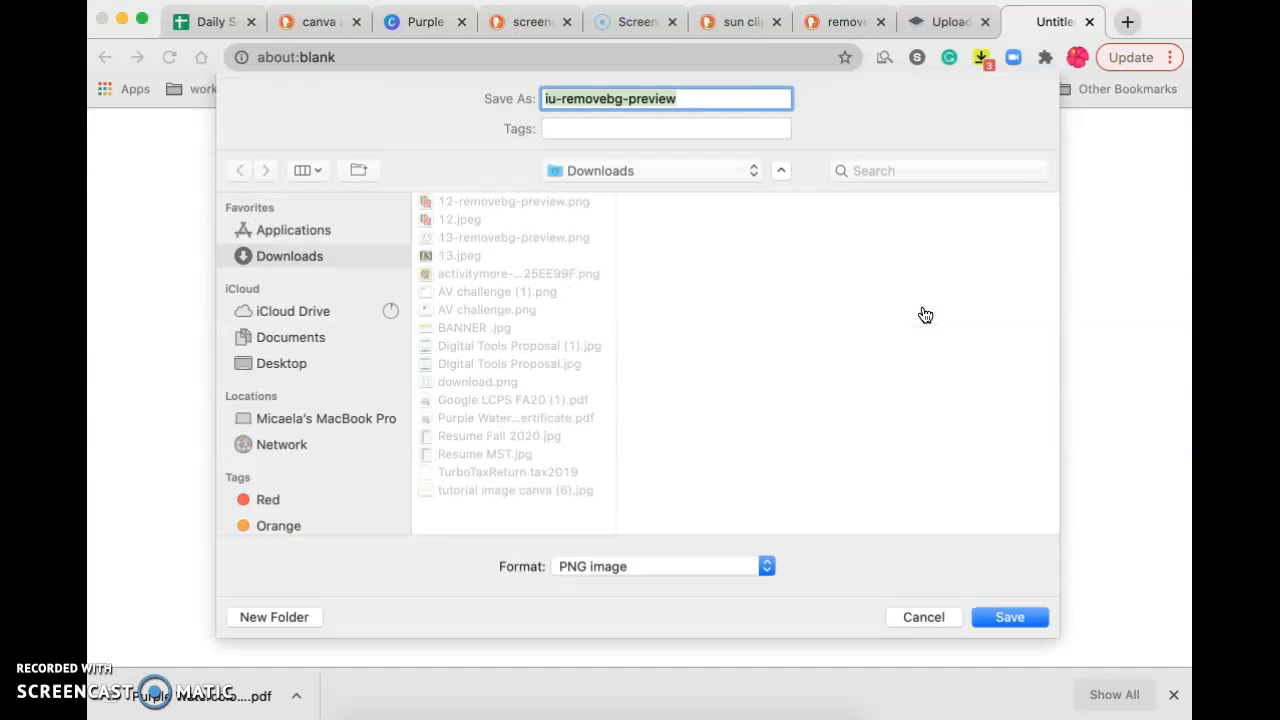
click(994, 617)
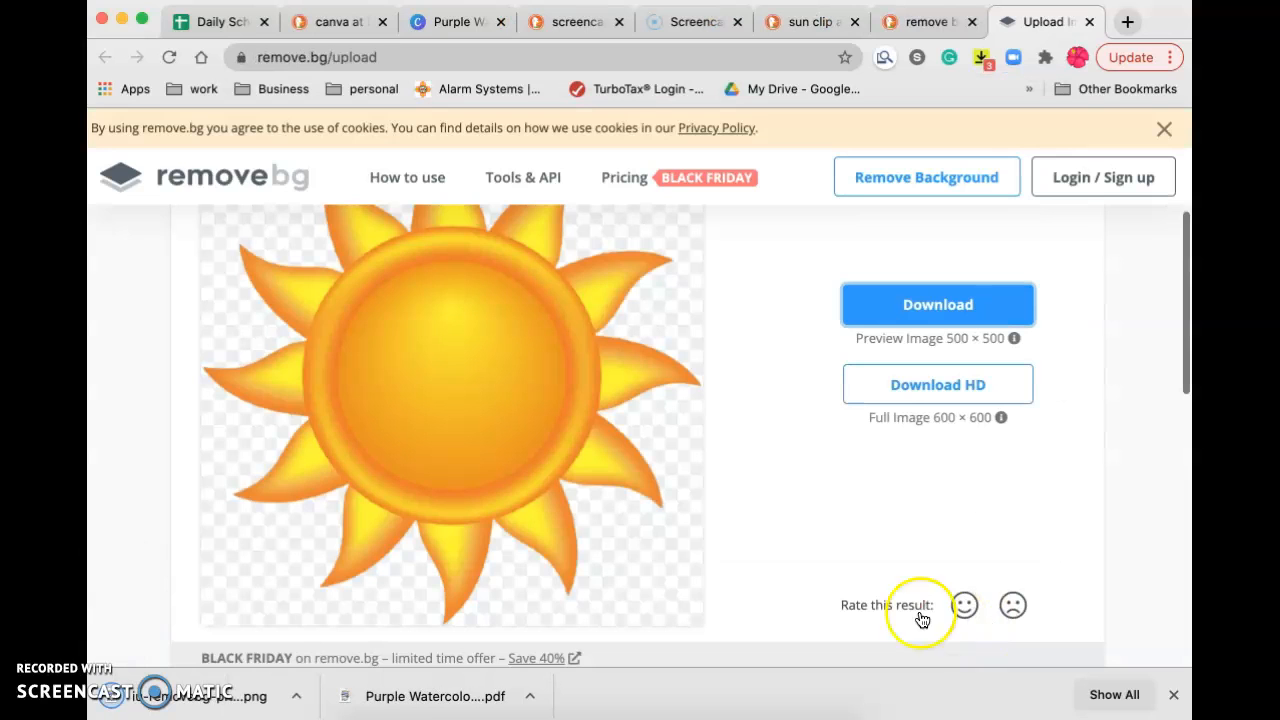
Return to the Canva certificate and delete the sun image with the white background from page 2.
click(450, 22)
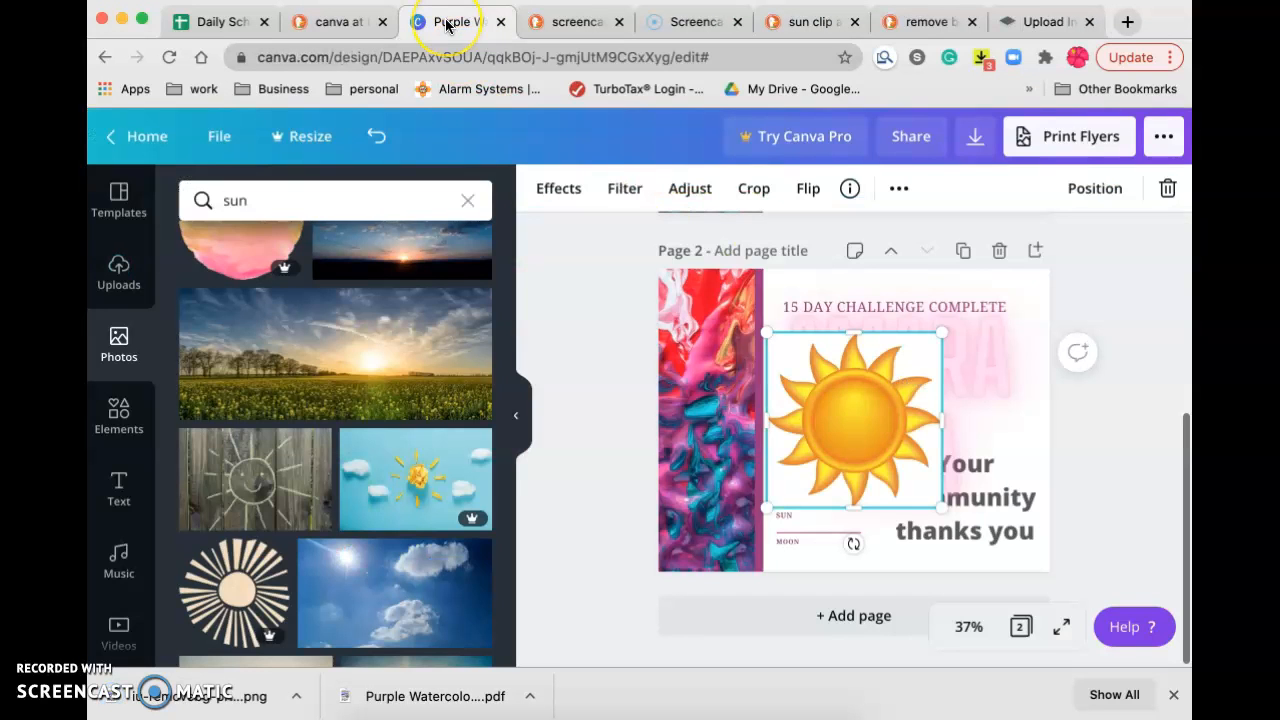
key(Delete)
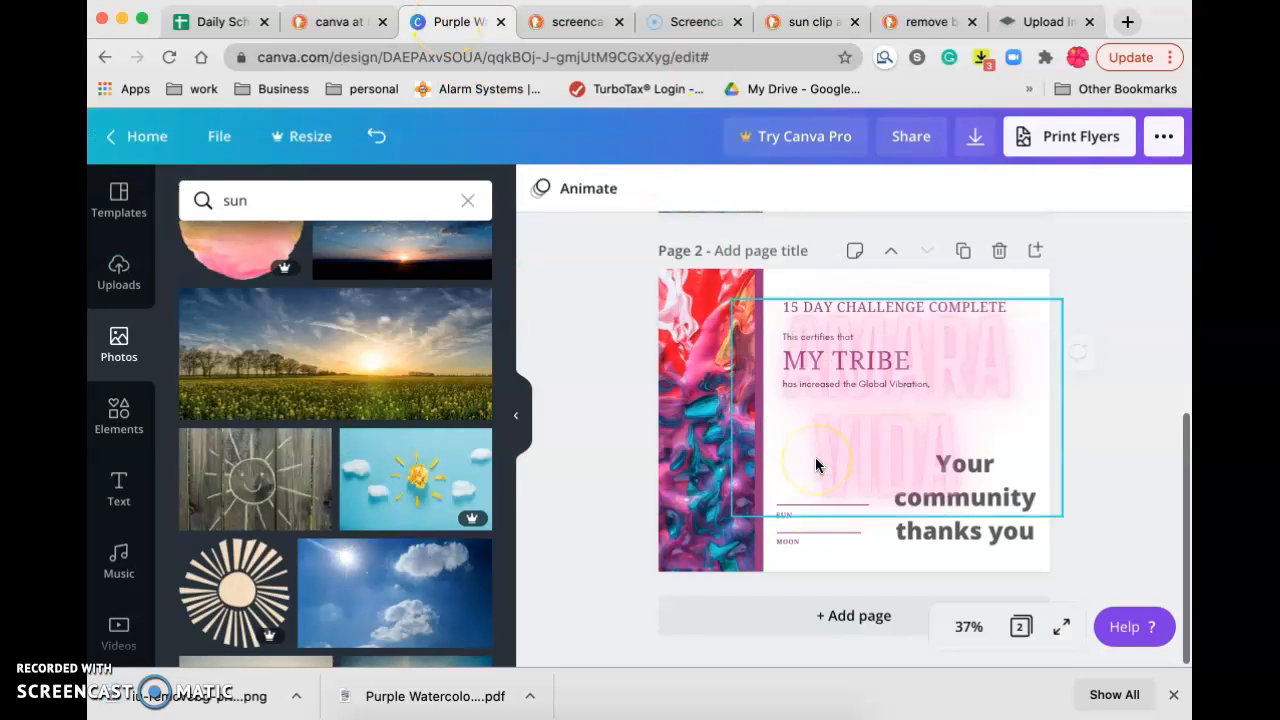
Add the downloaded background-free sun PNG to certificate page 2, shrink it and place it above the SUN line.
drag(205, 705, 877, 445)
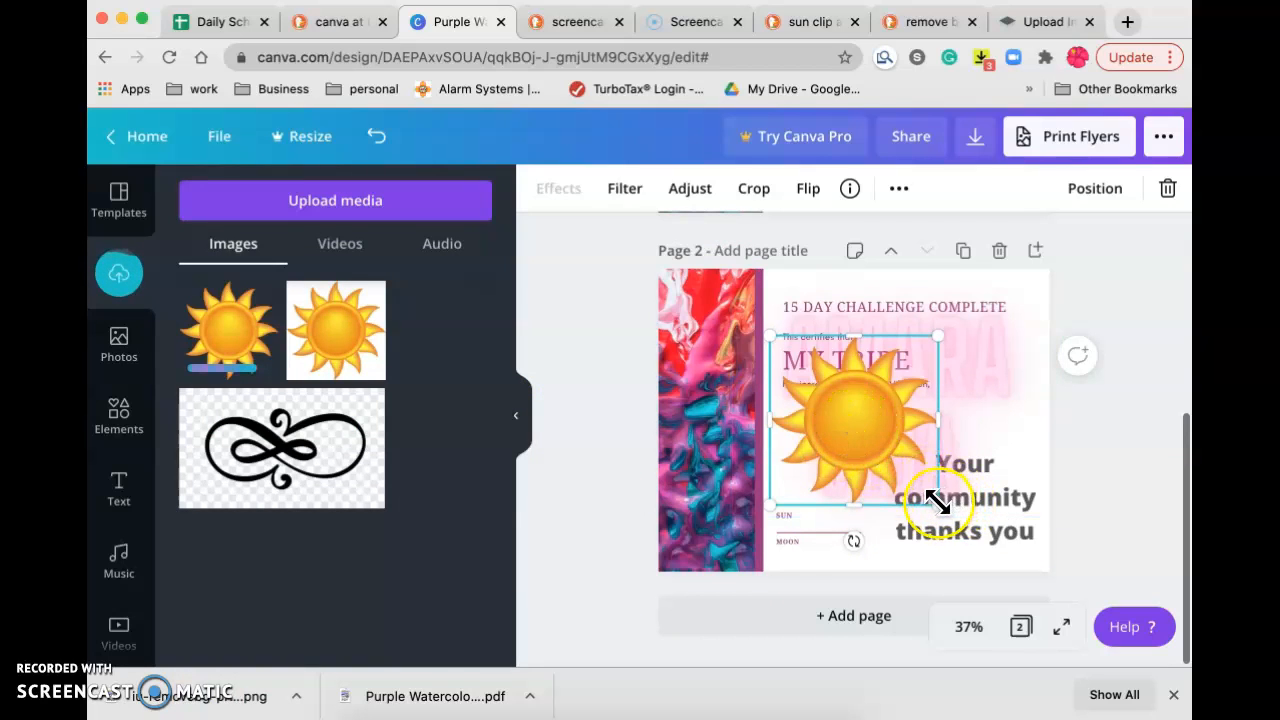
drag(858, 453, 789, 446)
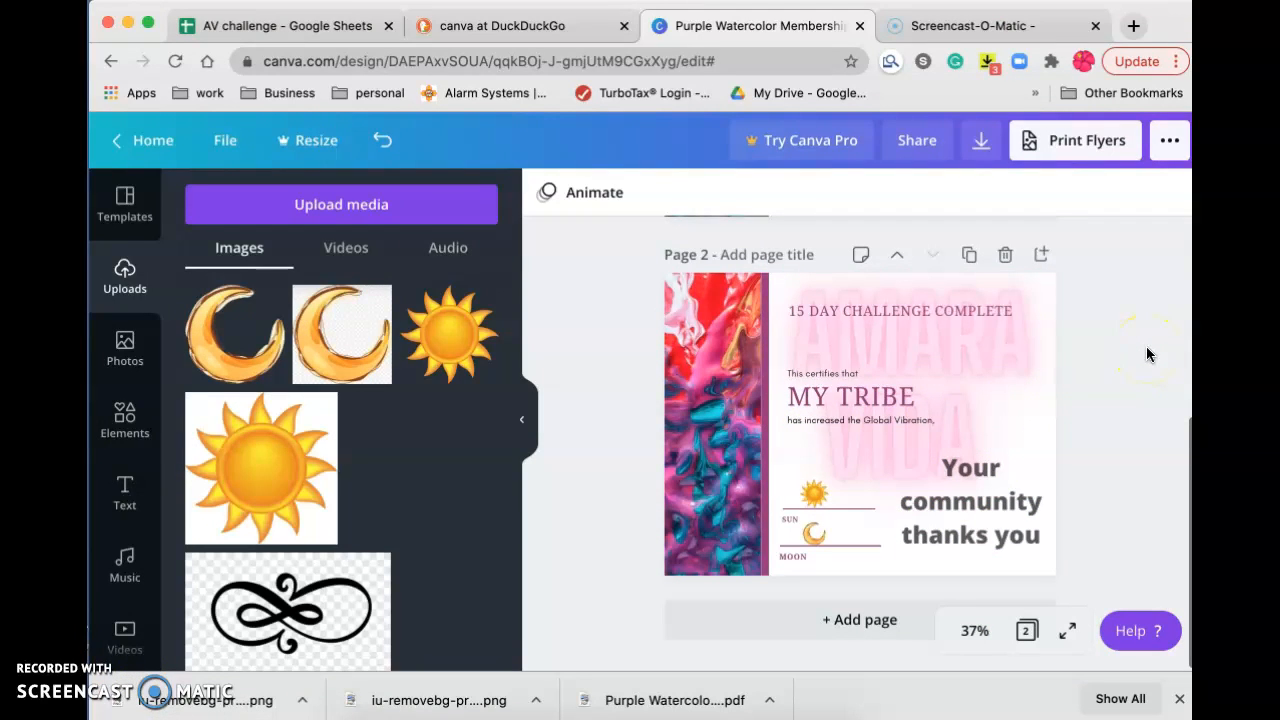
Nudge the small crescent moon image slightly up and to the right above the MOON line on page 2.
click(818, 536)
drag(813, 537, 818, 533)
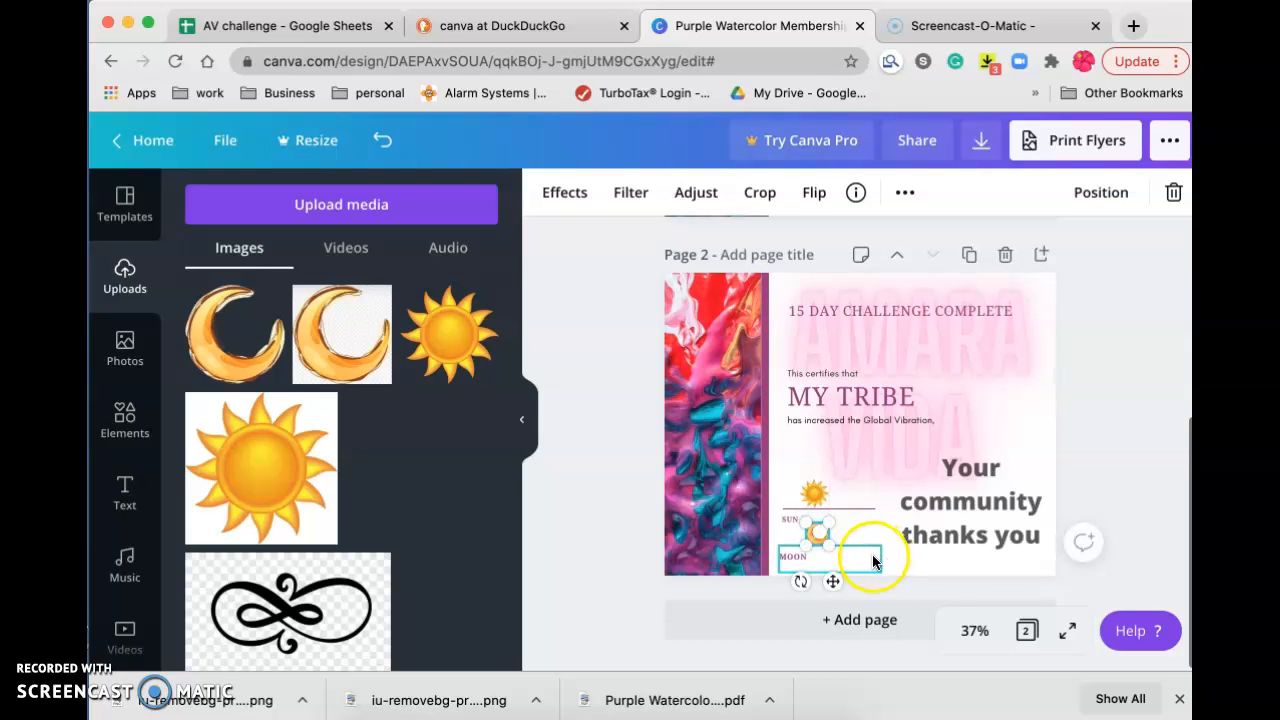
click(1134, 400)
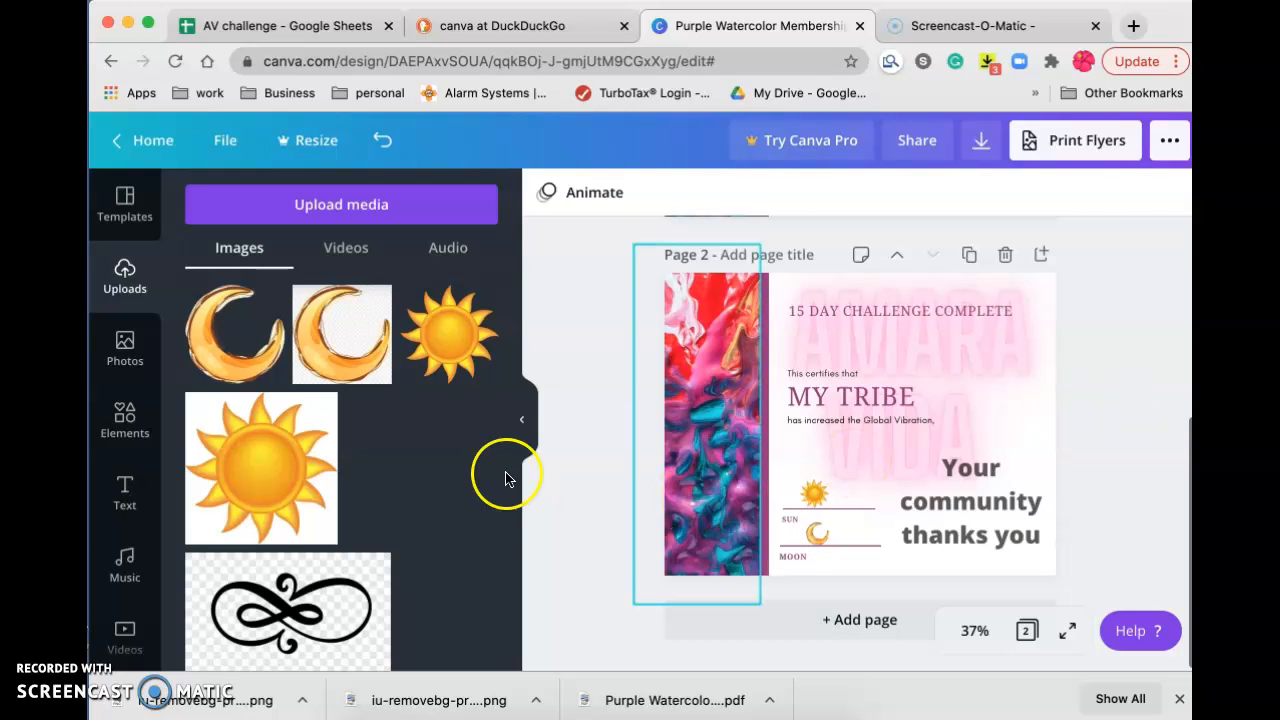
Review the uploaded images, videos and audio, the photo library with the "sun" search cleared, and the available design elements.
click(124, 200)
click(127, 262)
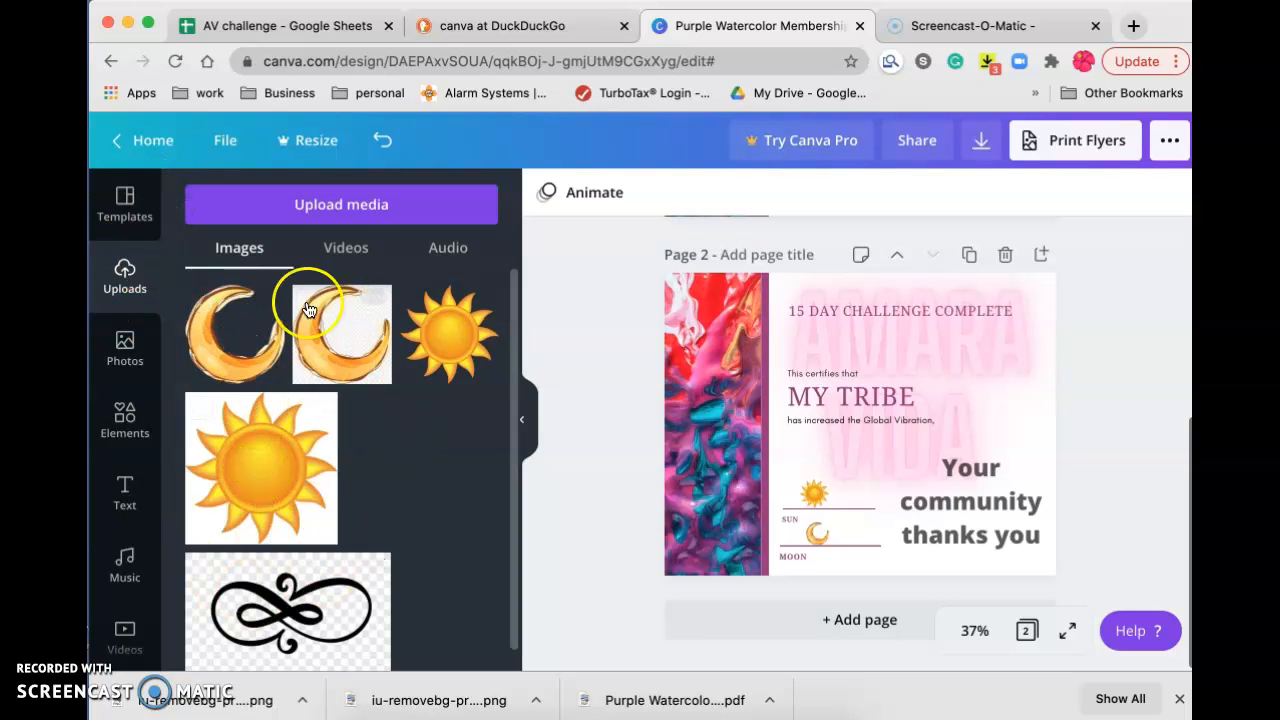
click(345, 251)
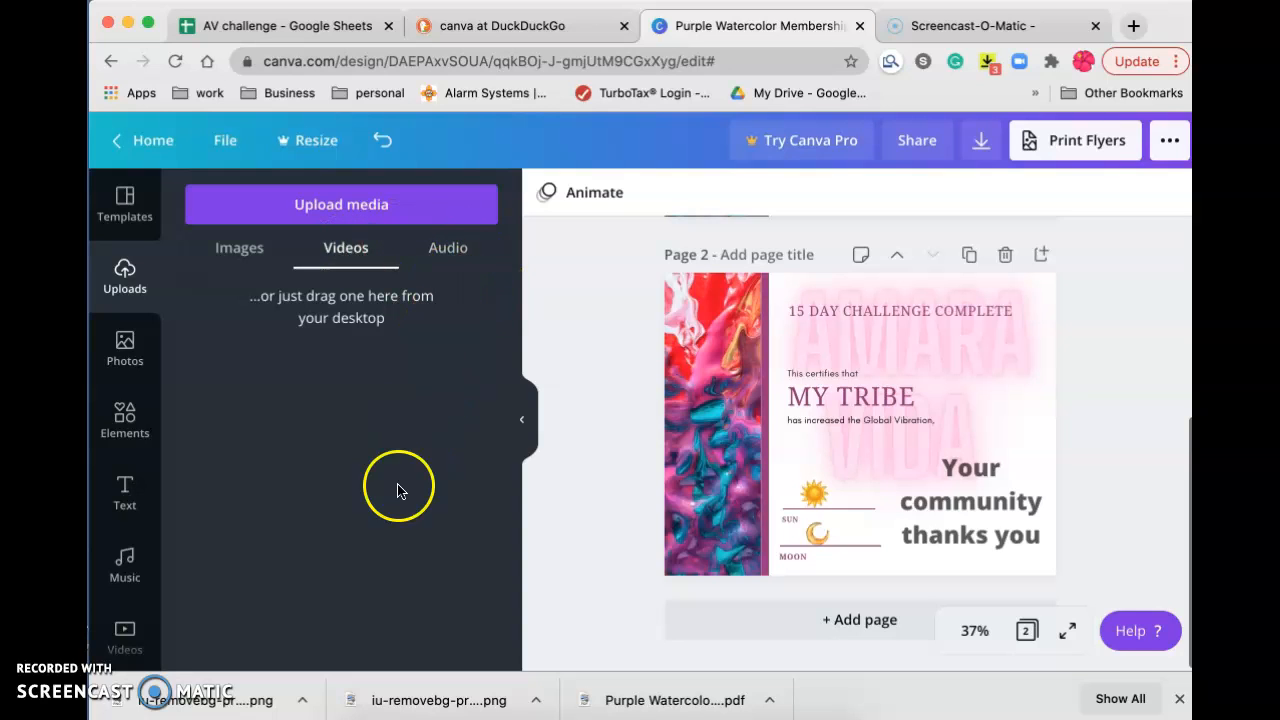
click(447, 248)
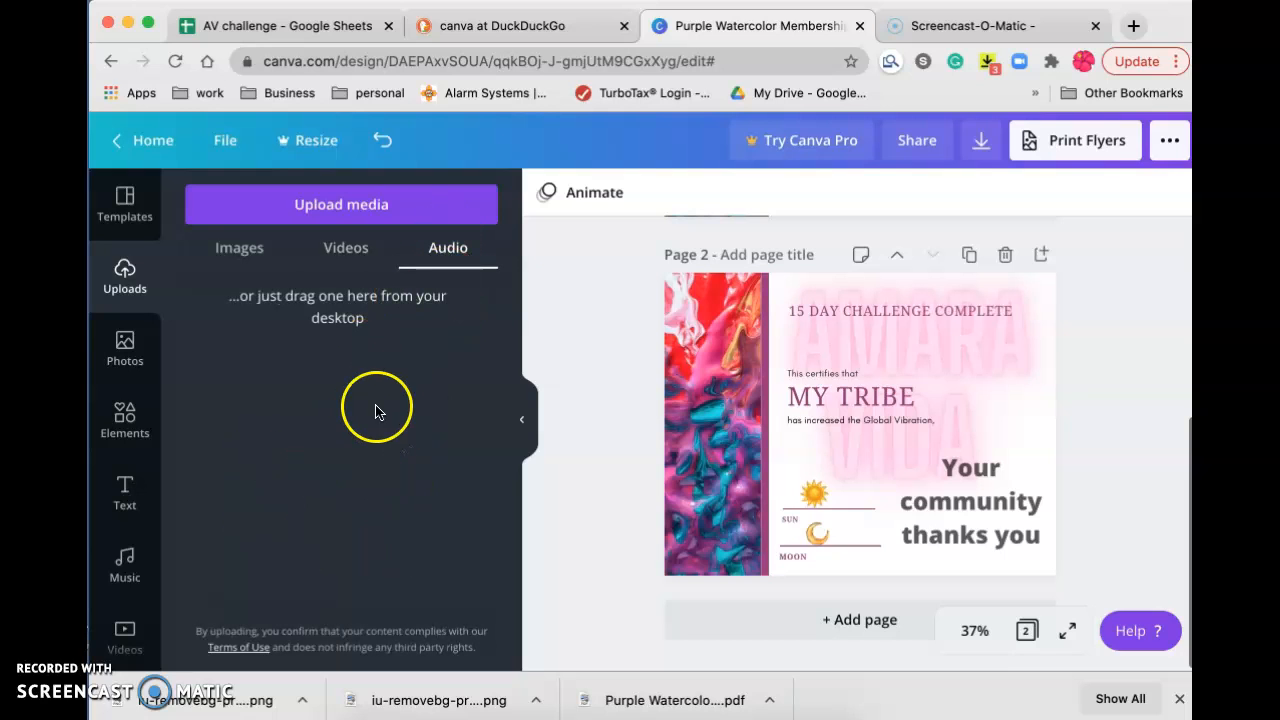
click(127, 355)
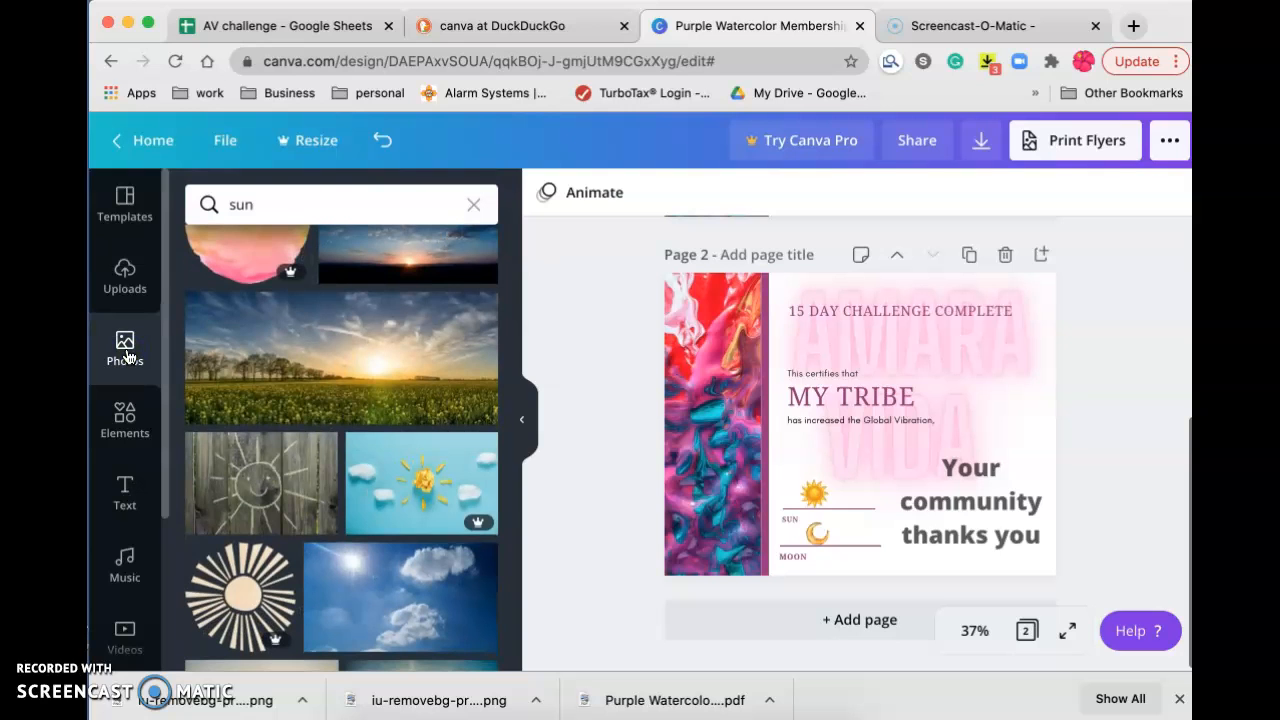
click(476, 205)
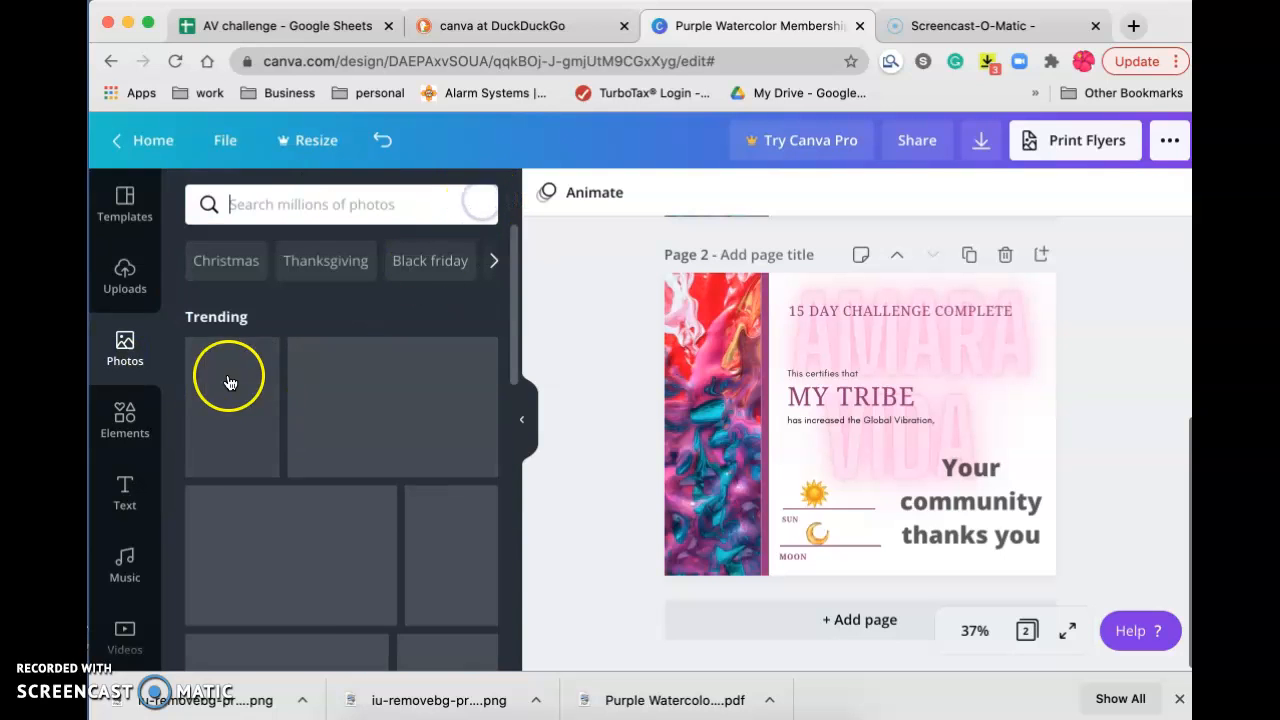
click(126, 430)
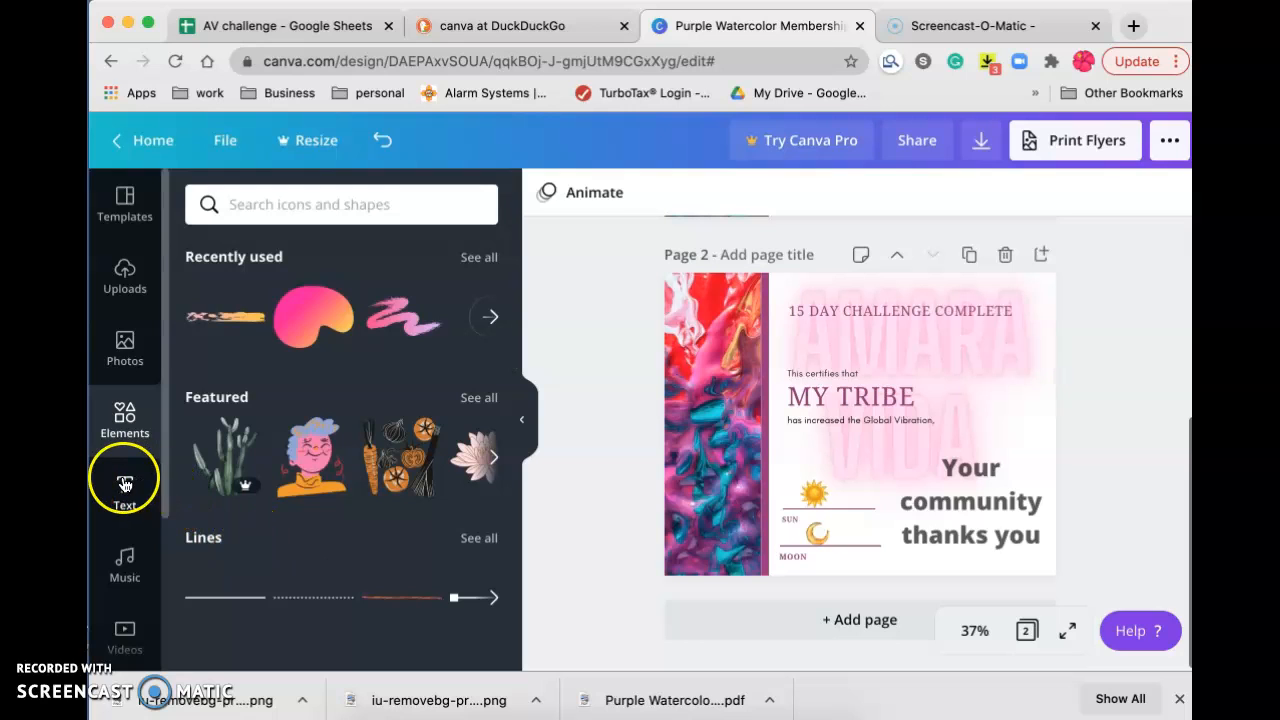
scroll(124, 530, down, 2)
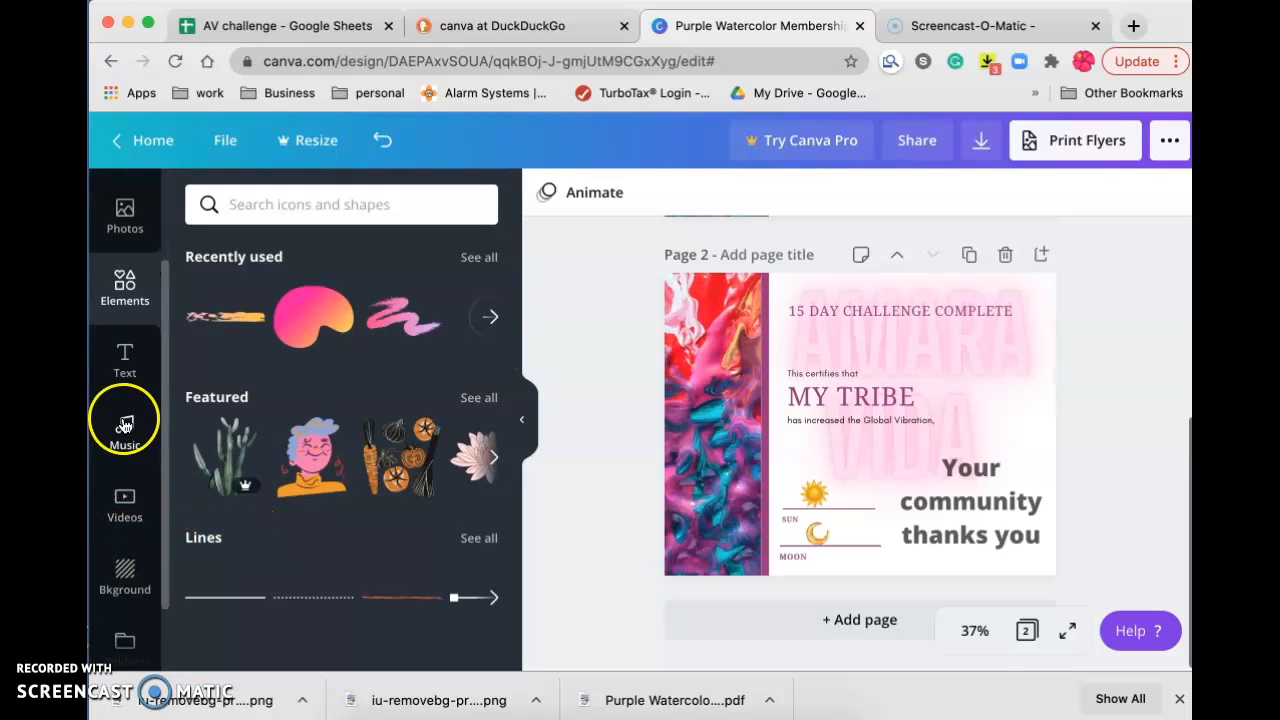
Browse the music tracks and stock videos by category to see what can be added to a design.
click(125, 428)
scroll(124, 426, down, 2)
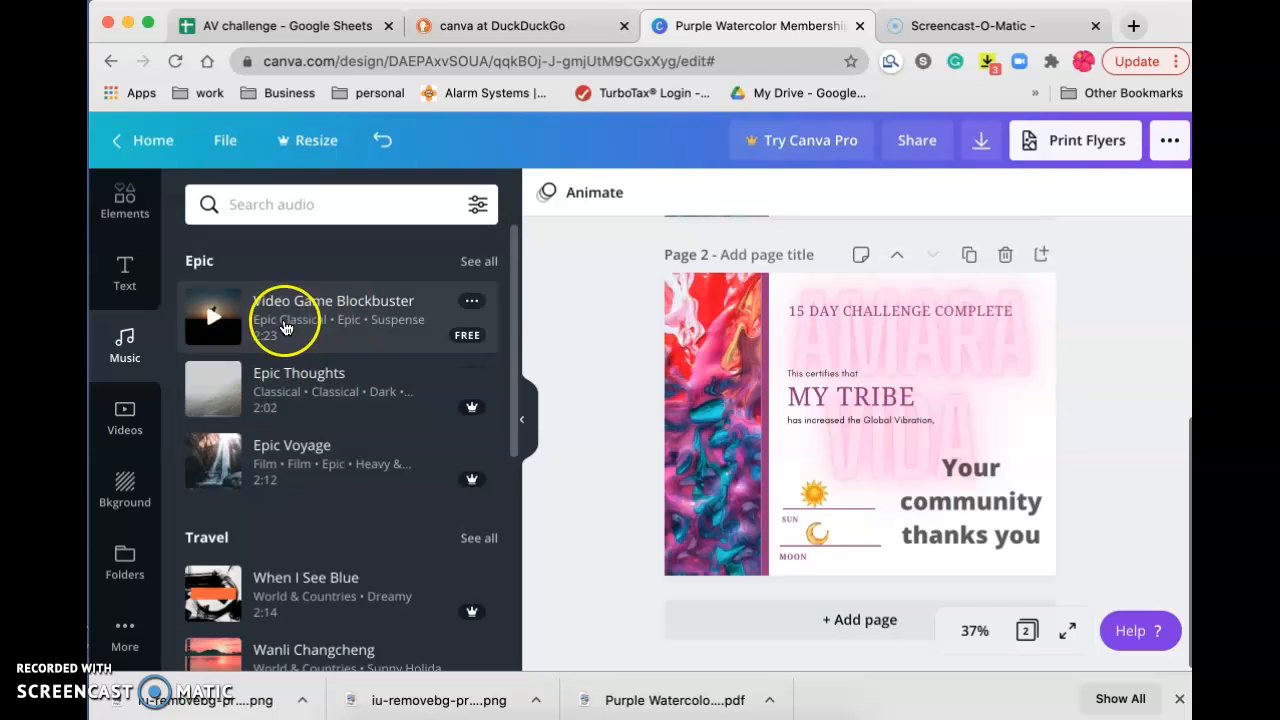
scroll(371, 571, down, 4)
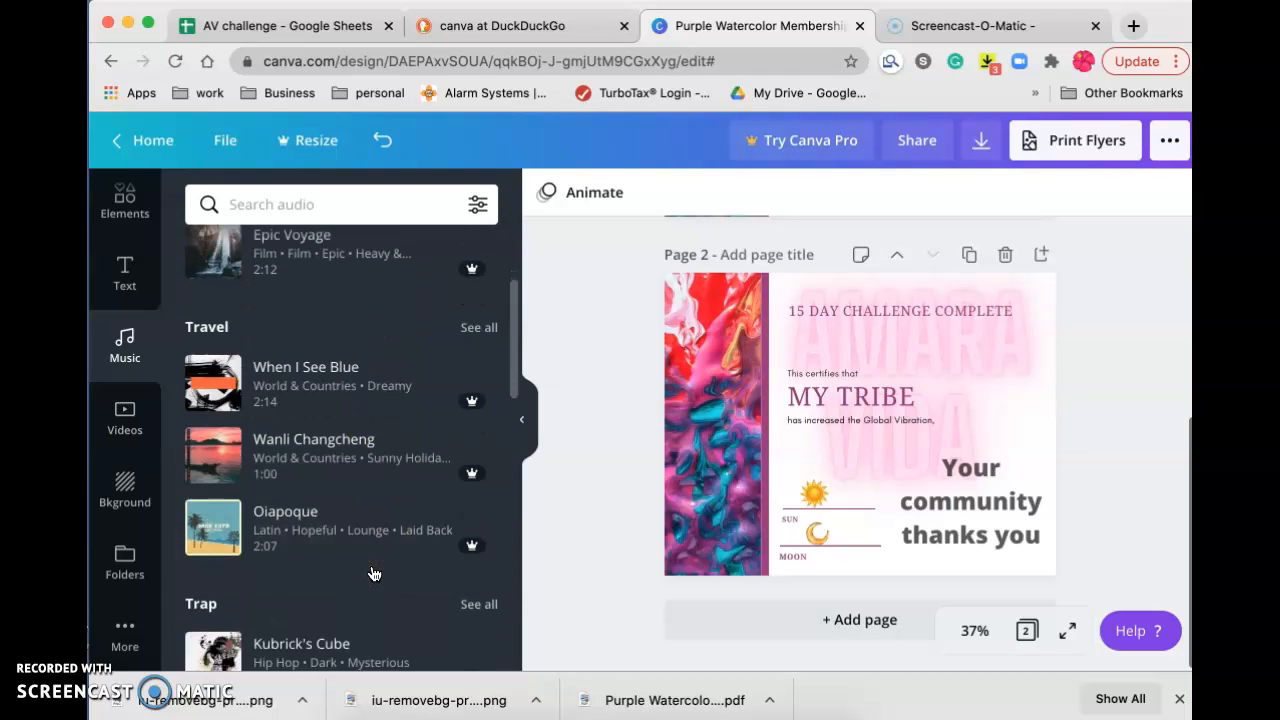
scroll(371, 571, down, 5)
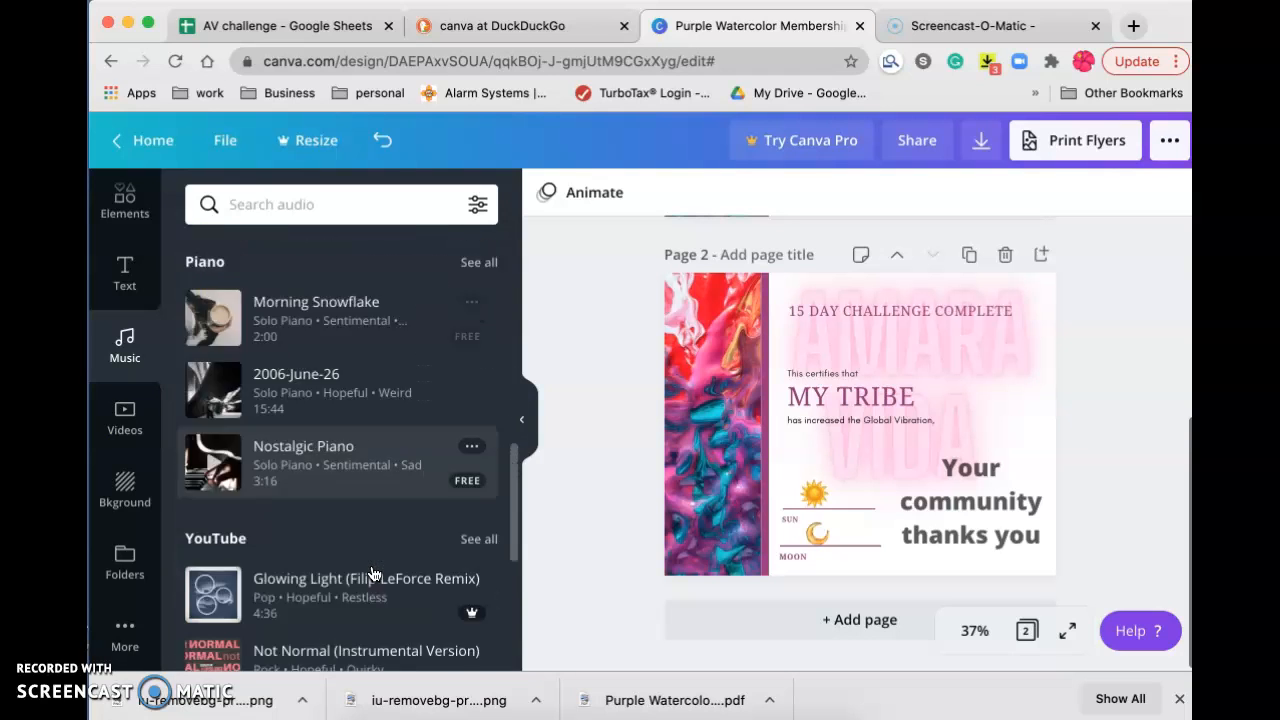
scroll(371, 571, up, 5)
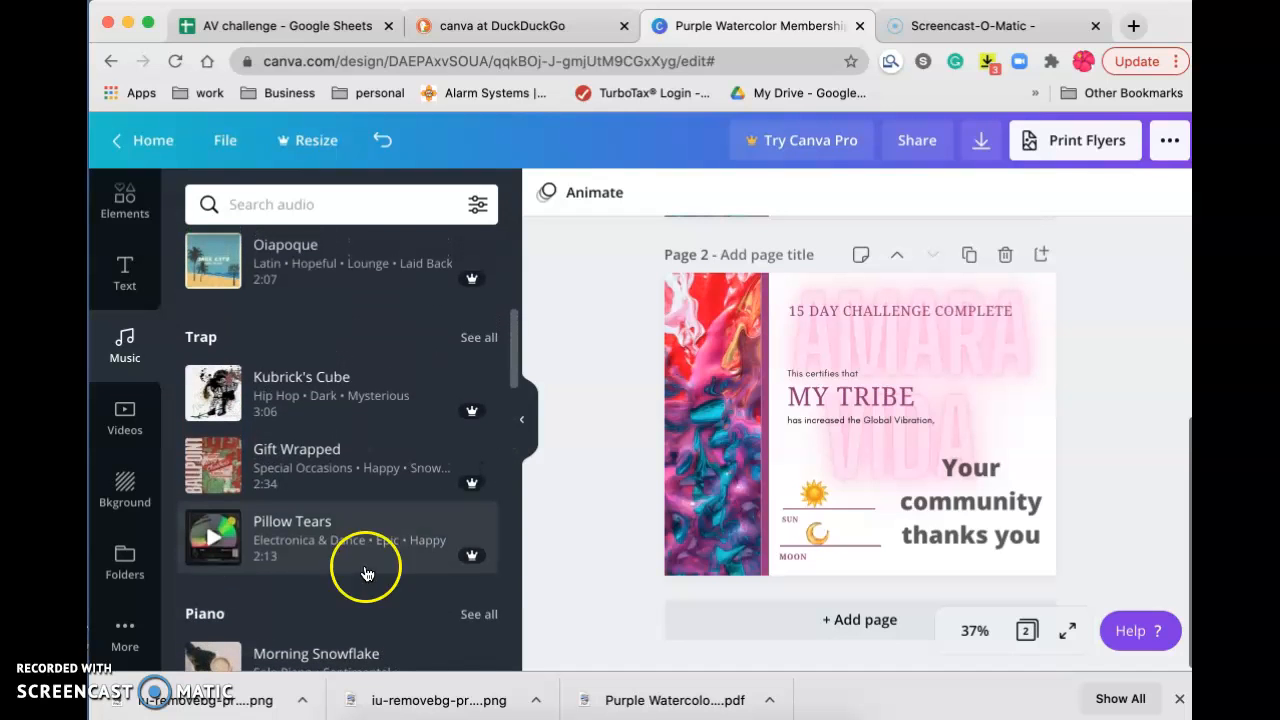
click(115, 410)
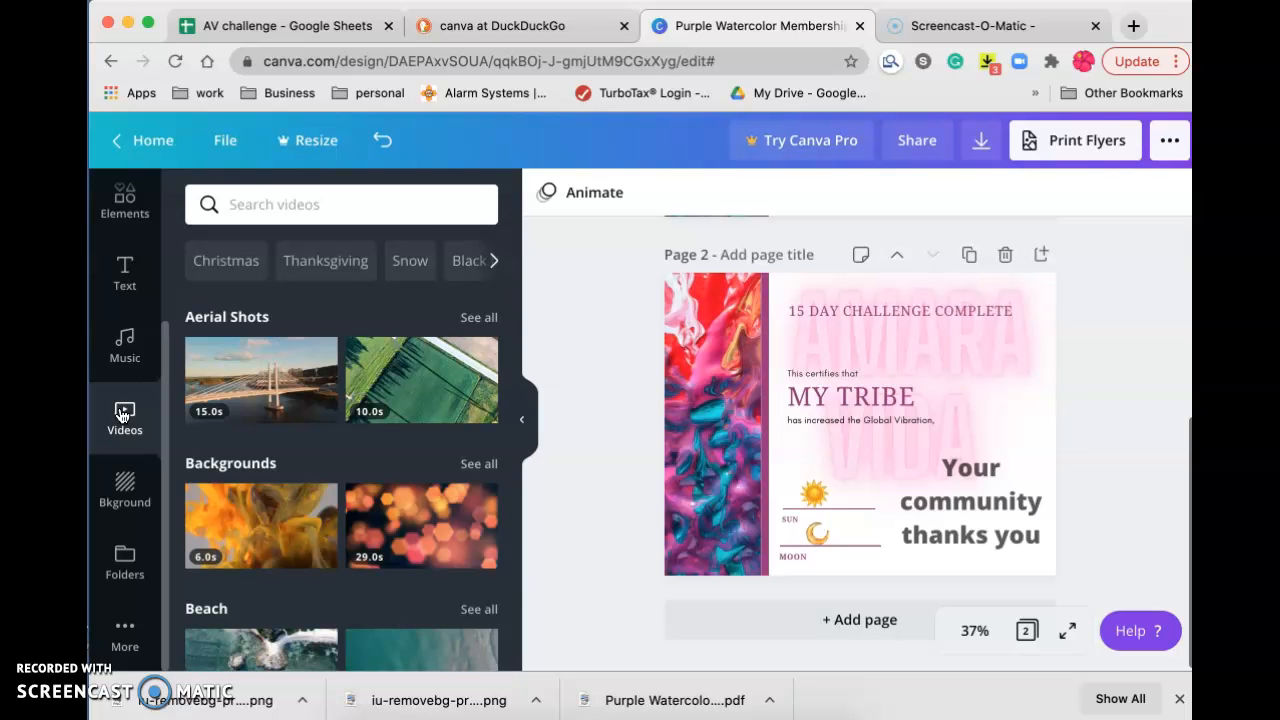
scroll(387, 510, down, 5)
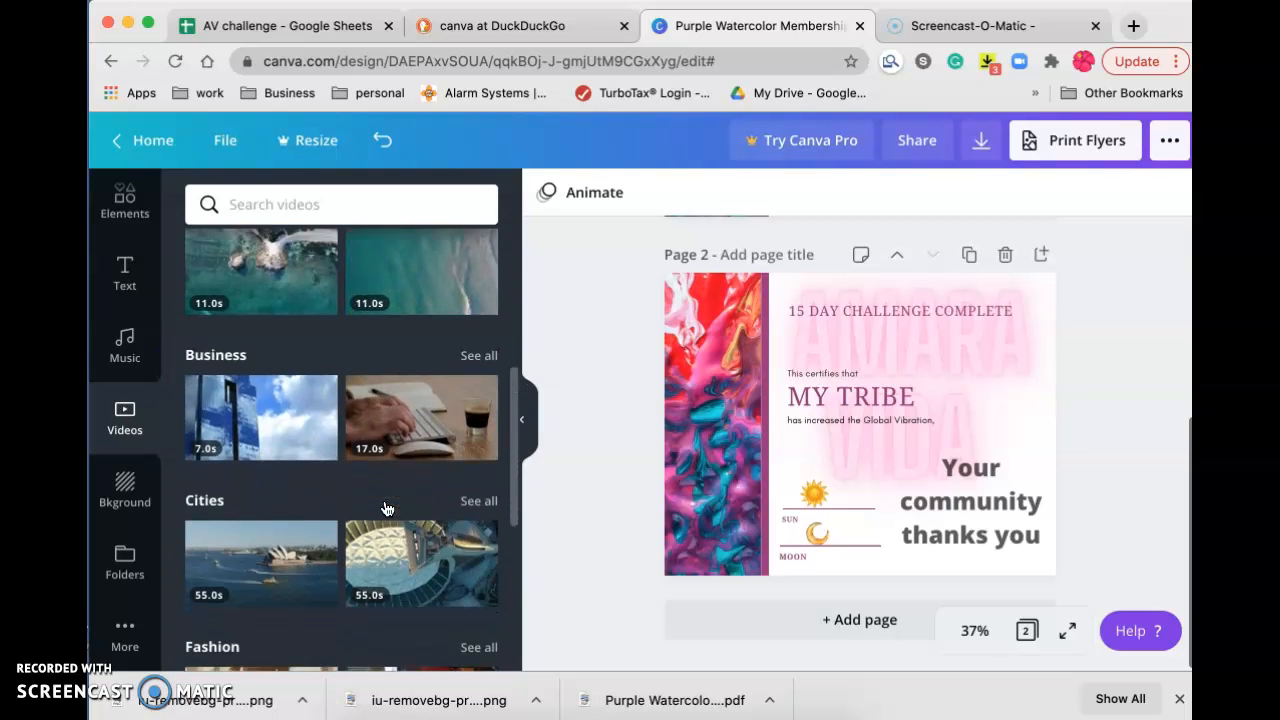
scroll(387, 510, down, 5)
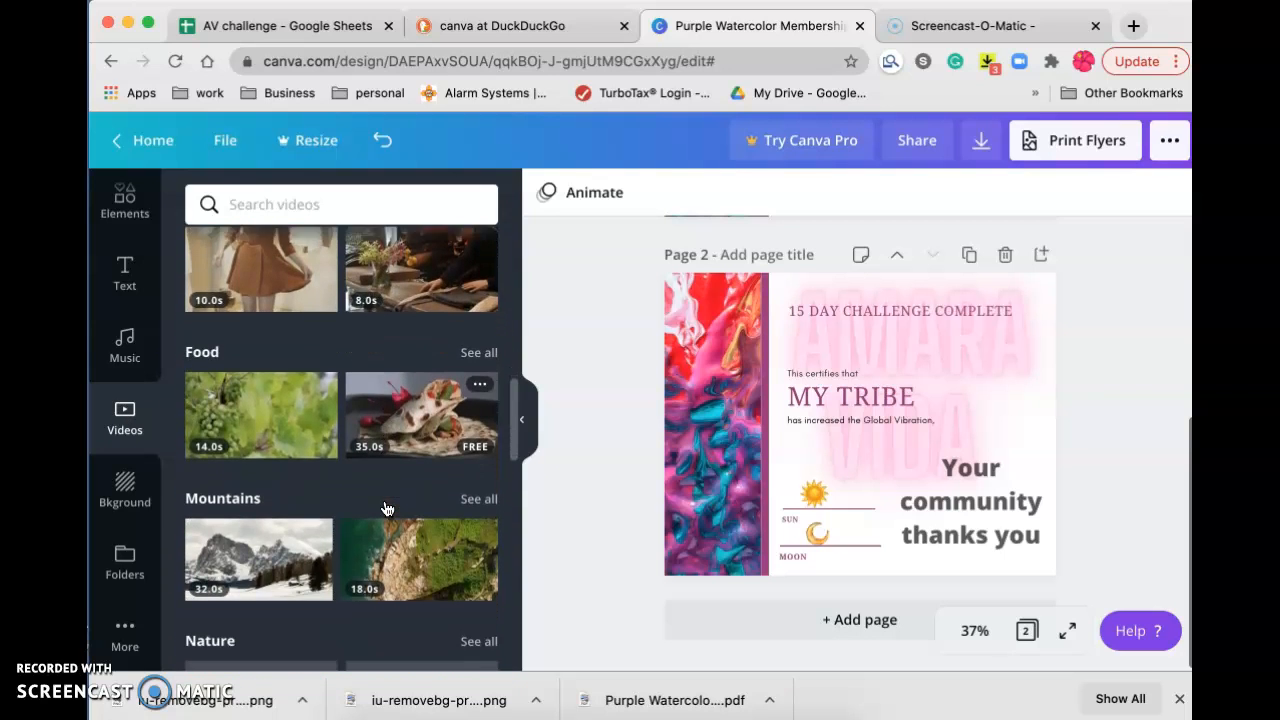
scroll(387, 510, down, 1)
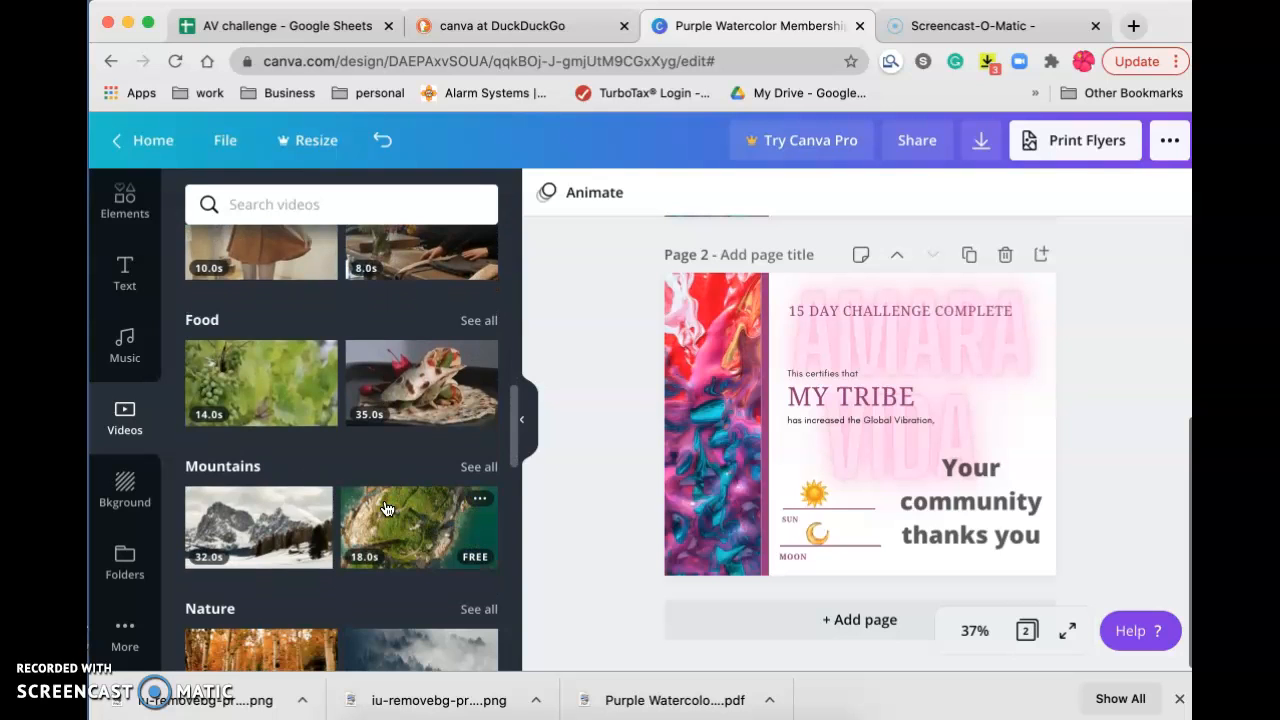
scroll(387, 510, up, 5)
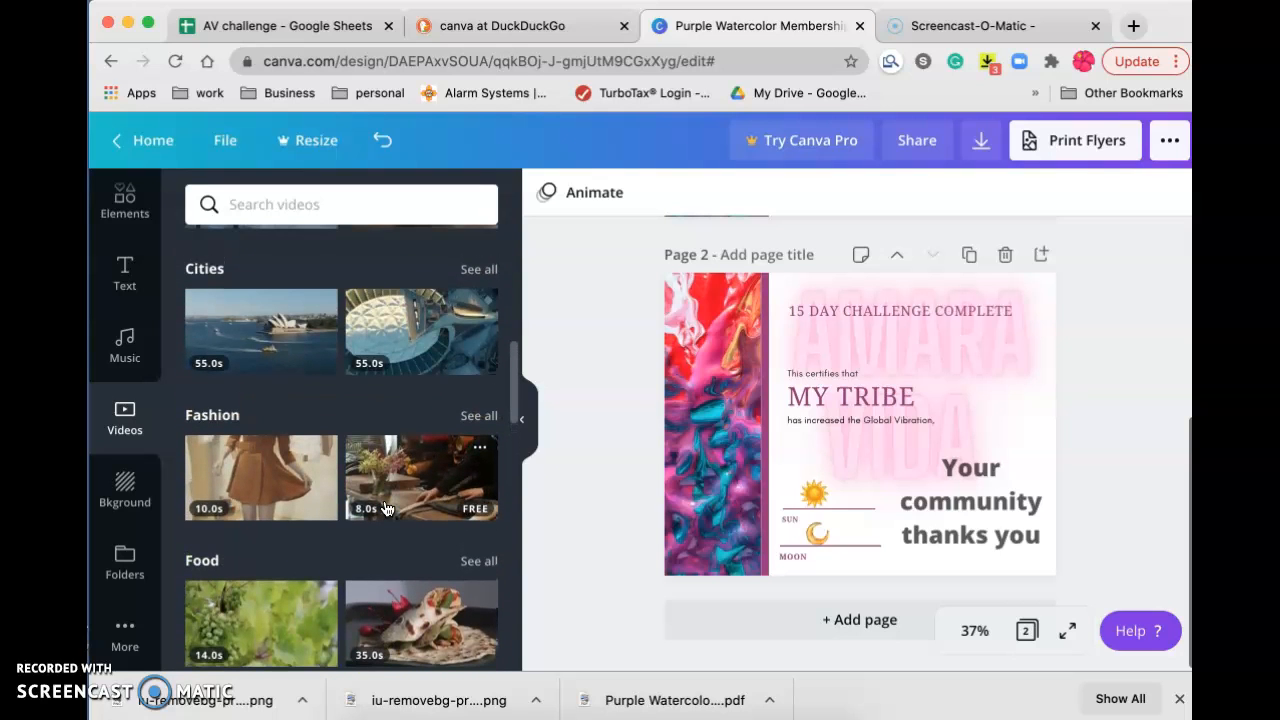
scroll(387, 510, up, 2)
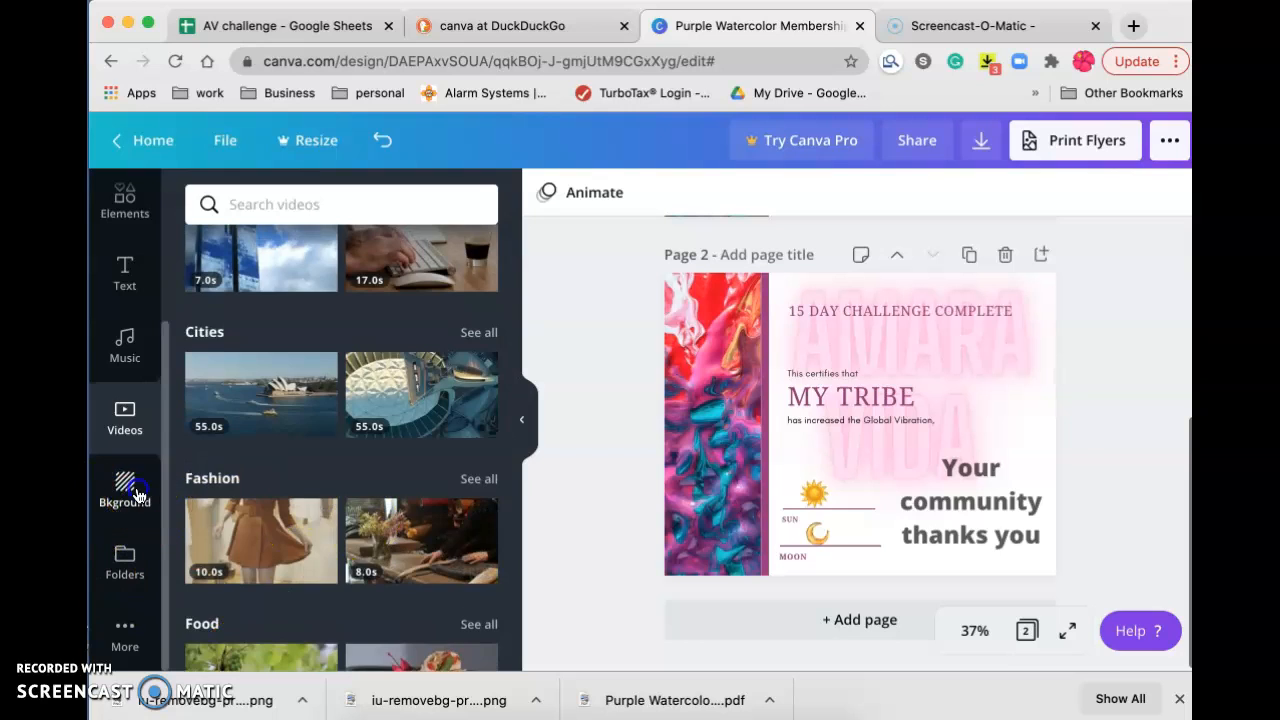
Examine the available backgrounds, the folders, and the additional Canva apps and integrations.
click(138, 494)
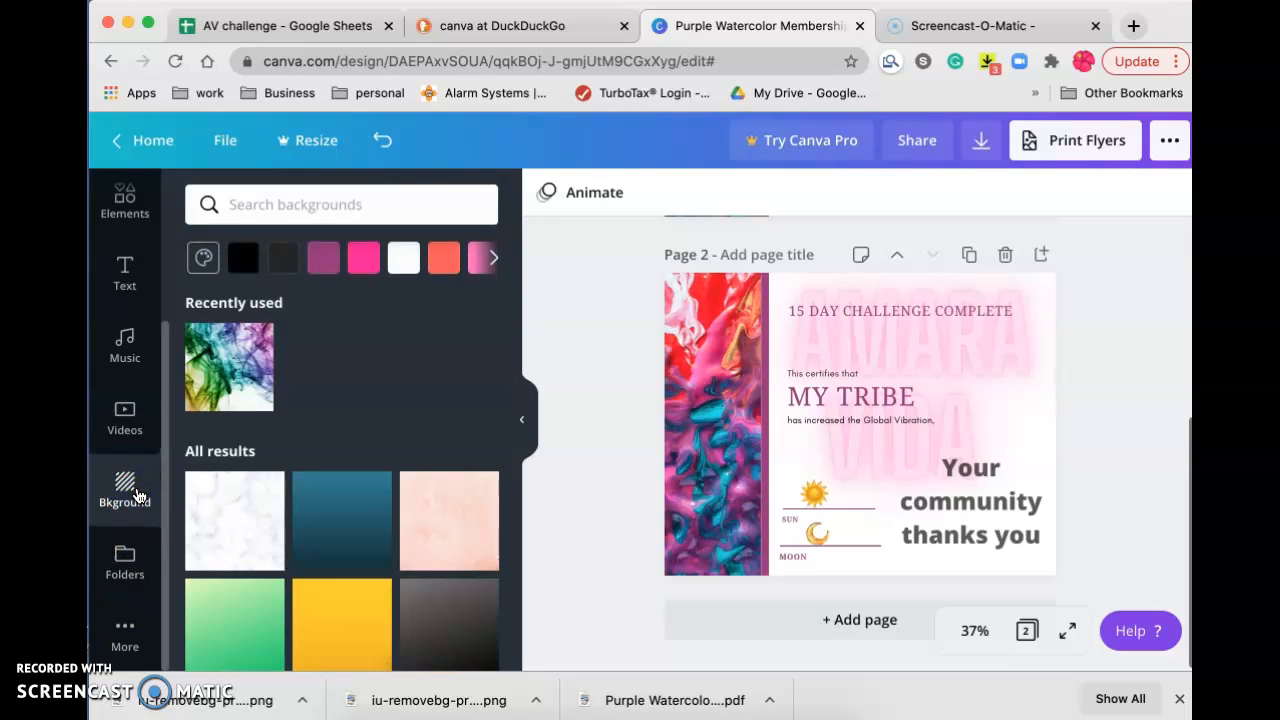
click(130, 580)
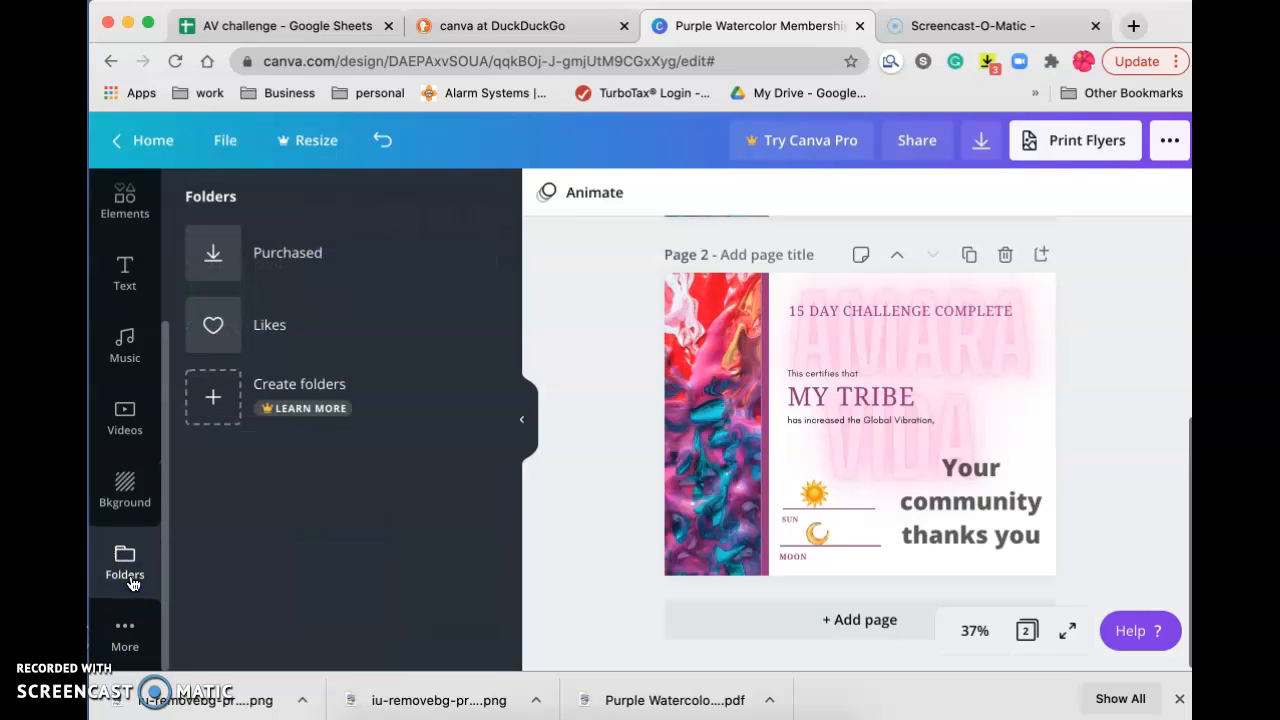
click(121, 630)
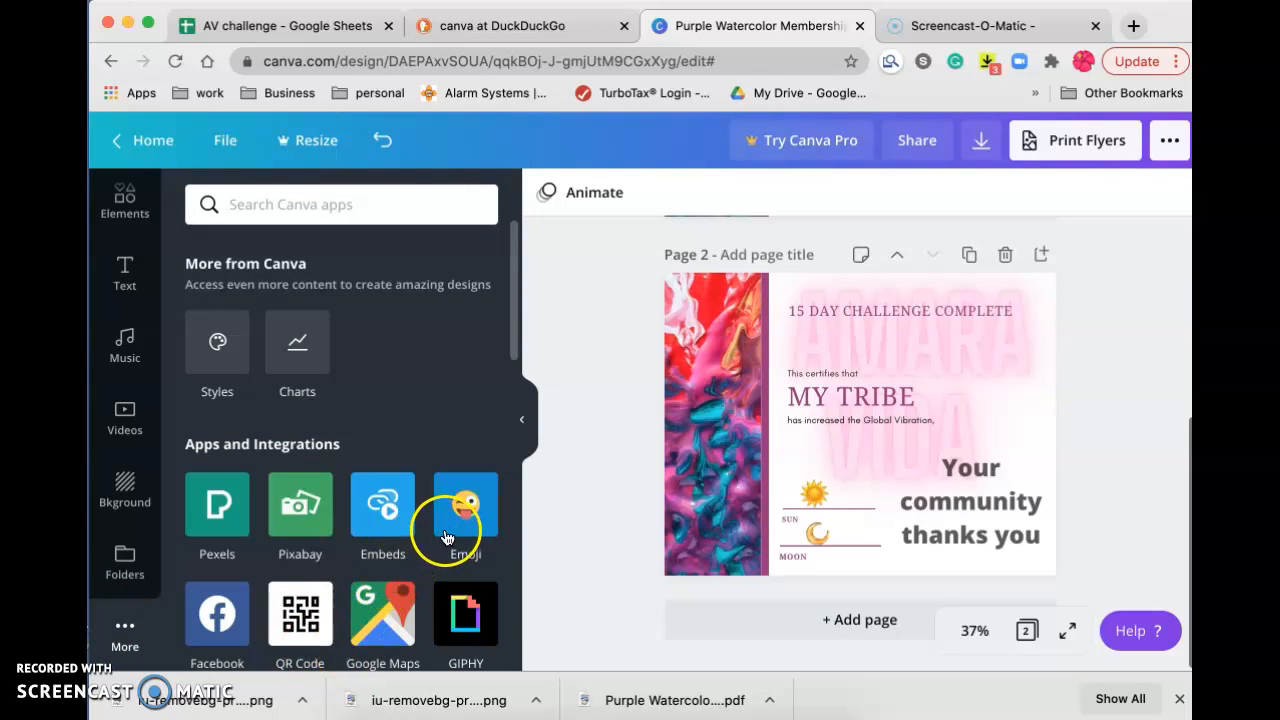
scroll(443, 533, down, 4)
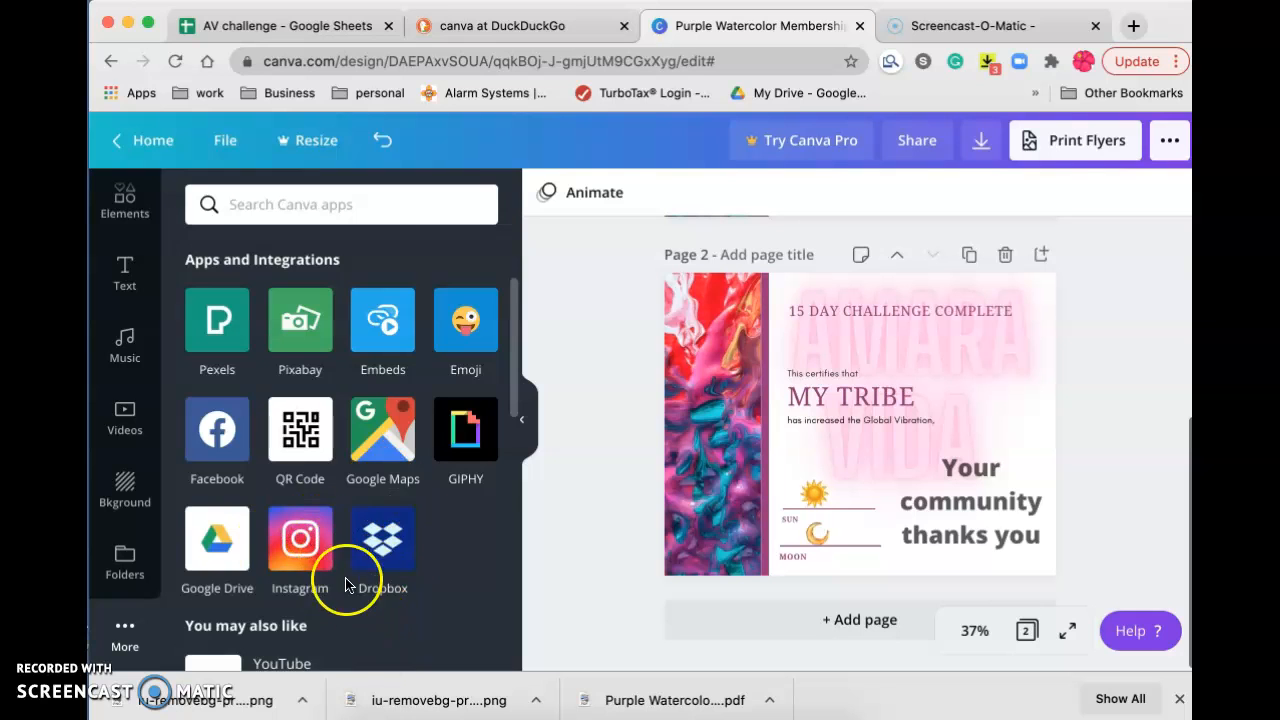
scroll(345, 590, down, 3)
scroll(353, 598, down, 8)
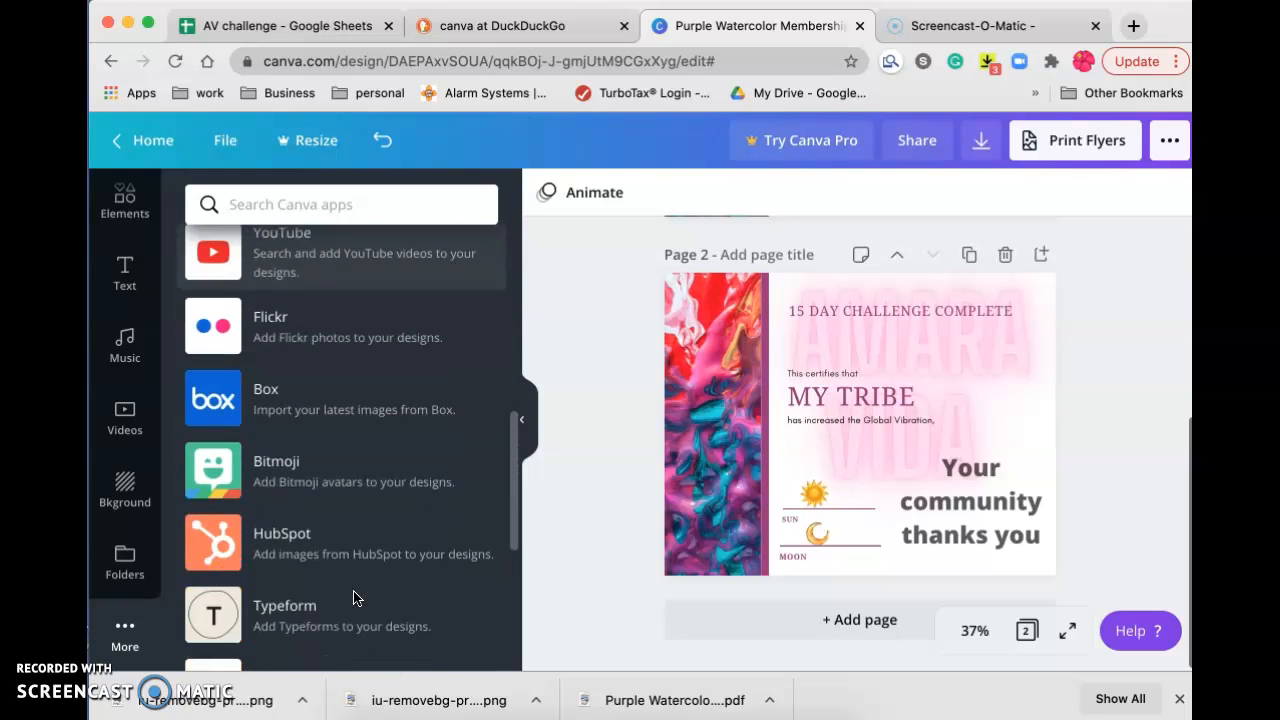
scroll(353, 598, up, 10)
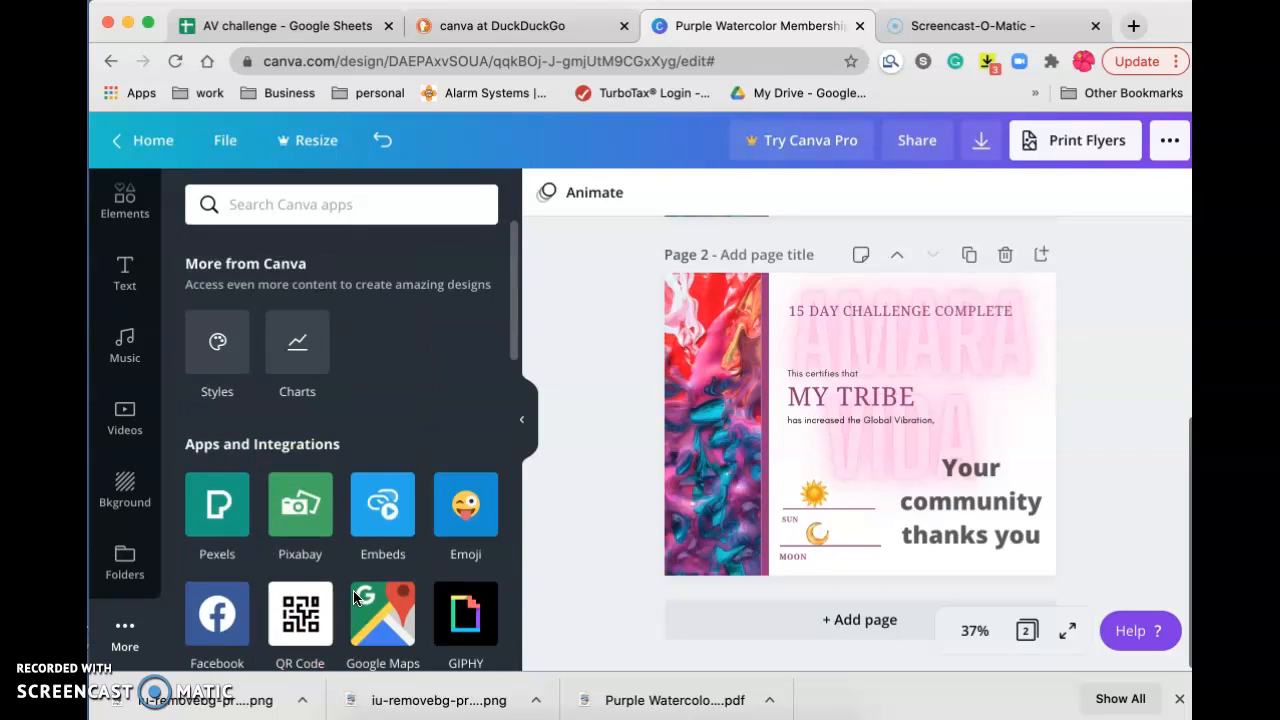